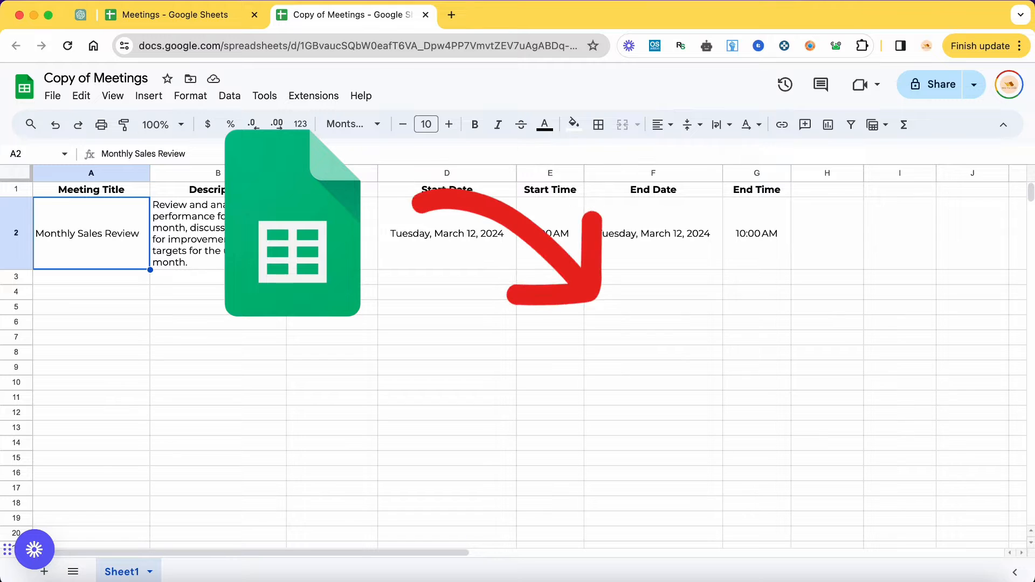
# Review the meeting row's description, name, start/end dates and times
pyautogui.click(193, 225)
pyautogui.click(365, 235)
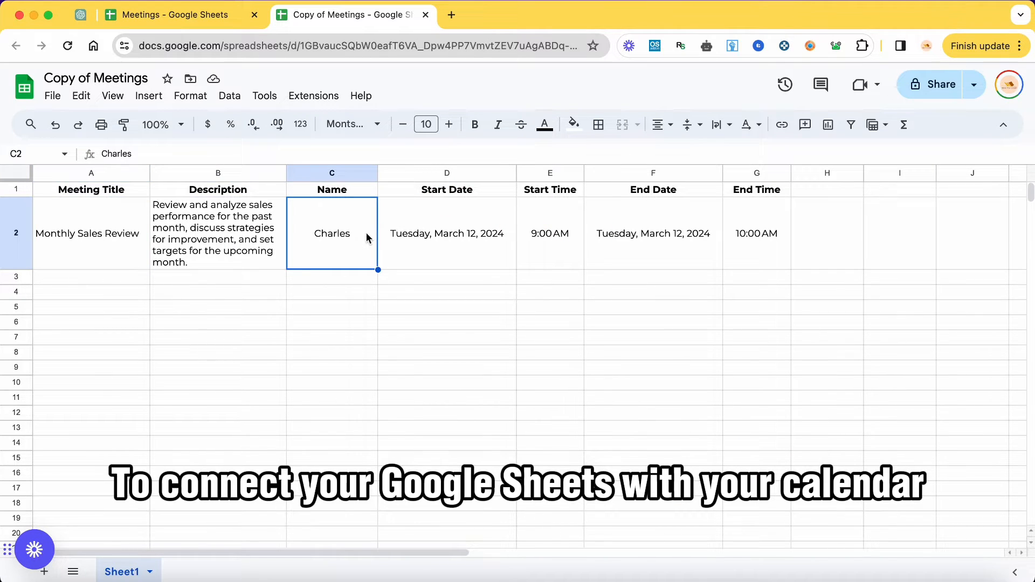
pyautogui.click(484, 234)
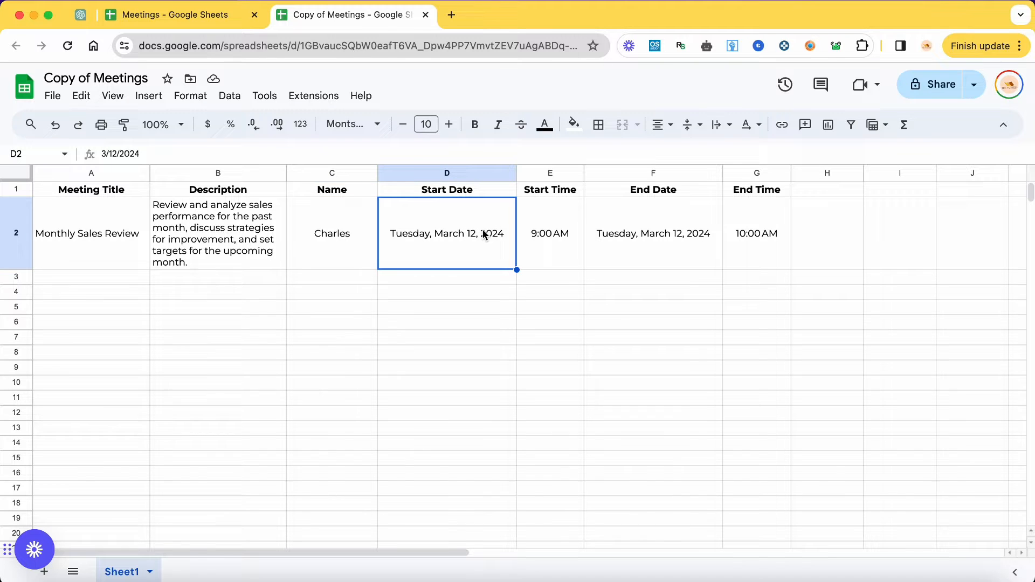
pyautogui.click(557, 236)
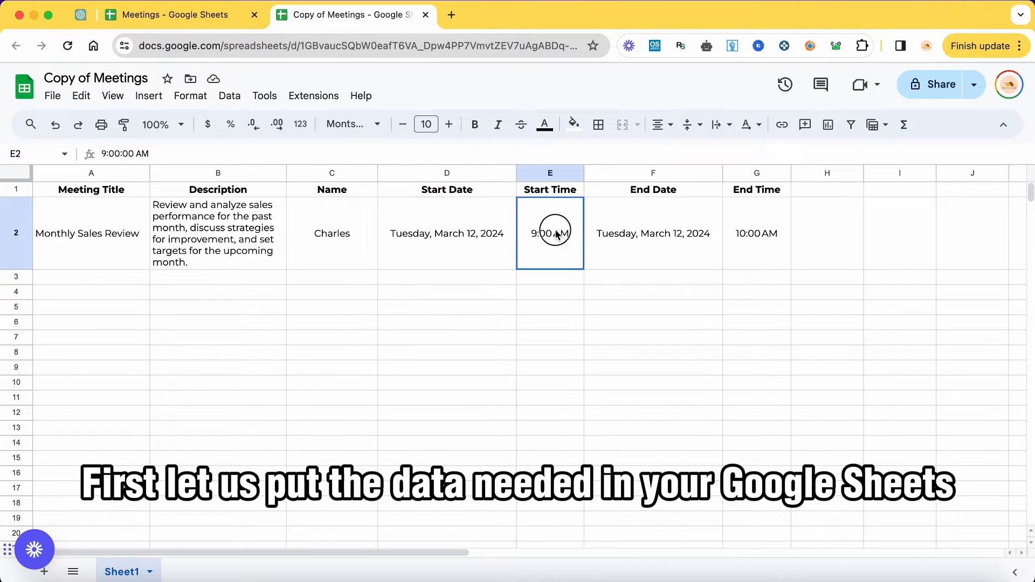
pyautogui.click(655, 236)
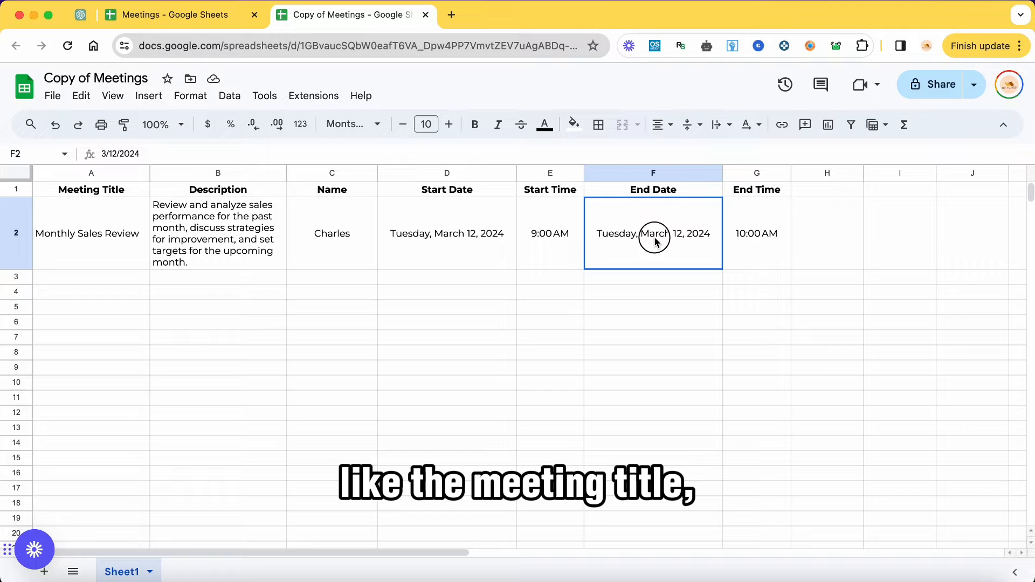
pyautogui.click(754, 235)
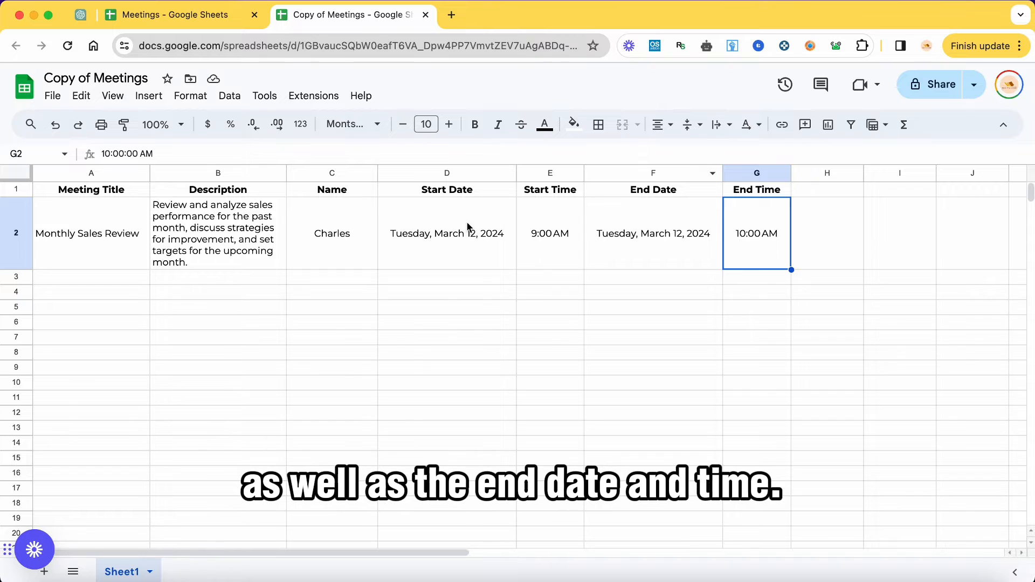
# Clear the meeting's dates and times in D2:G2 and select the Start Date column
pyautogui.moveTo(463, 225); pyautogui.dragTo(738, 235)
pyautogui.press('Delete')
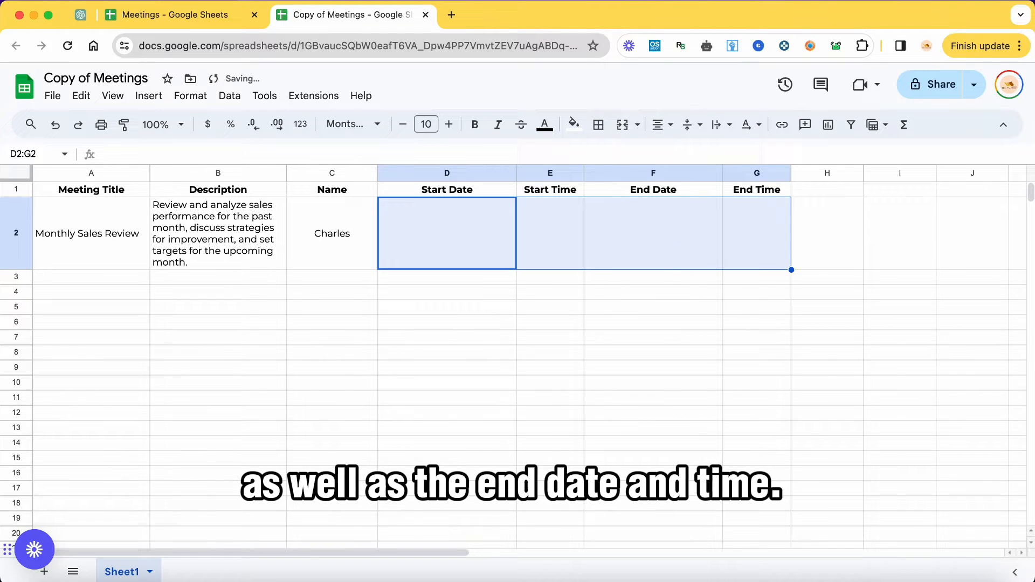
pyautogui.click(412, 222)
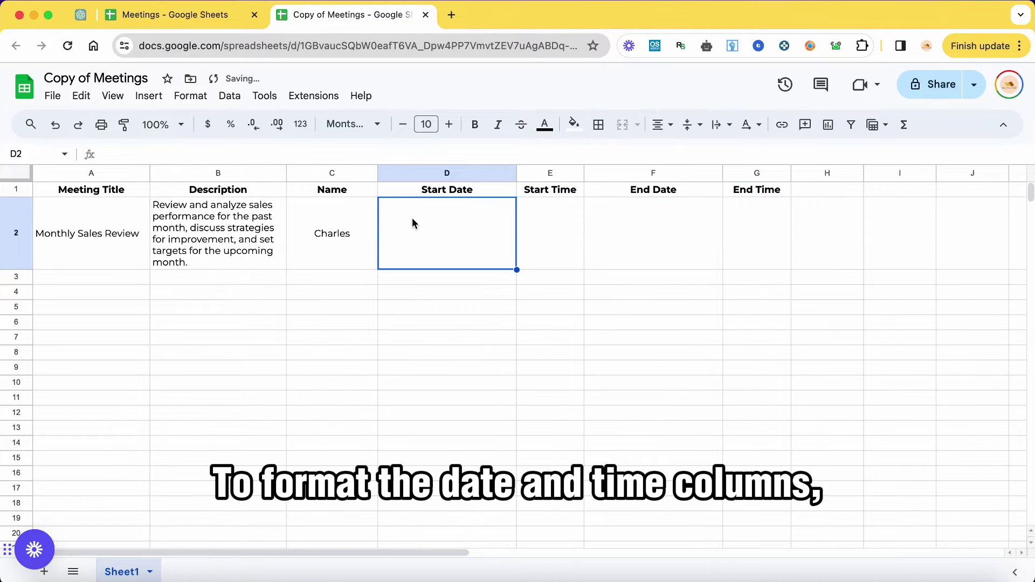
pyautogui.click(439, 173)
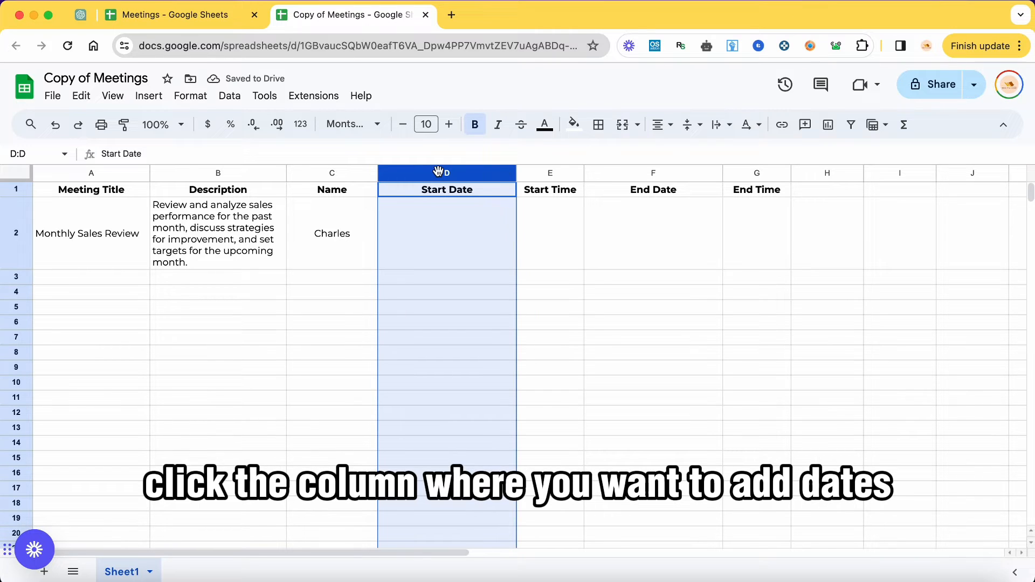
# Add a validation rule on D2:D1000 requiring valid dates and rejecting invalid input
pyautogui.click(230, 95)
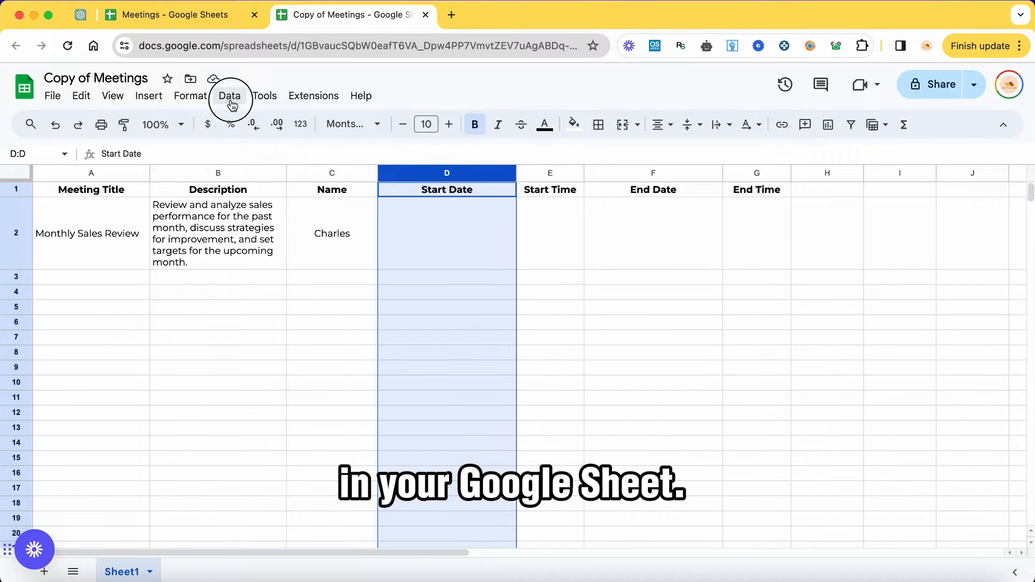
pyautogui.click(277, 388)
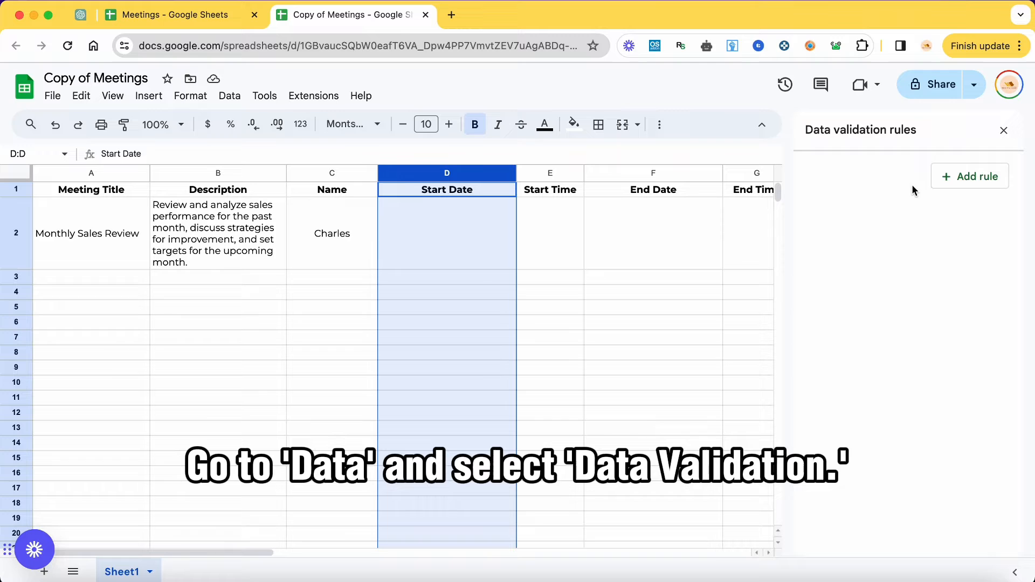
pyautogui.click(974, 183)
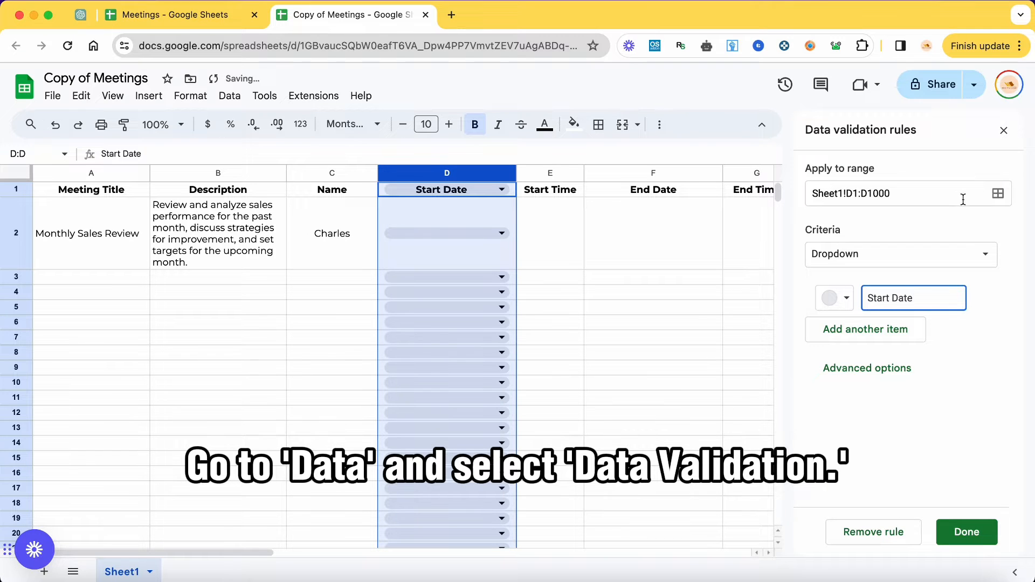
pyautogui.click(858, 194)
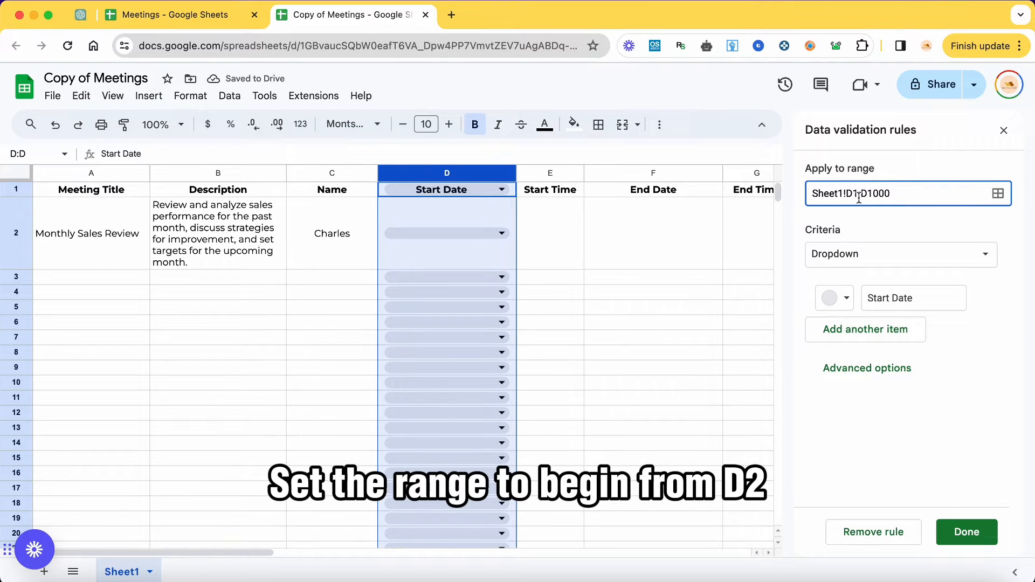
pyautogui.click(847, 194)
pyautogui.press('BackSpace')
pyautogui.write('2')
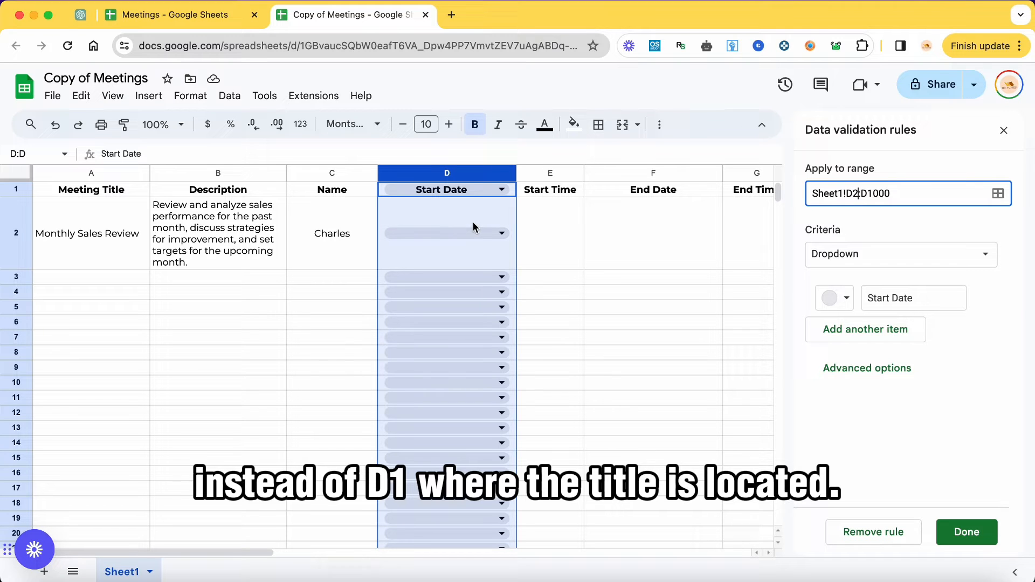
pyautogui.click(870, 257)
pyautogui.click(862, 439)
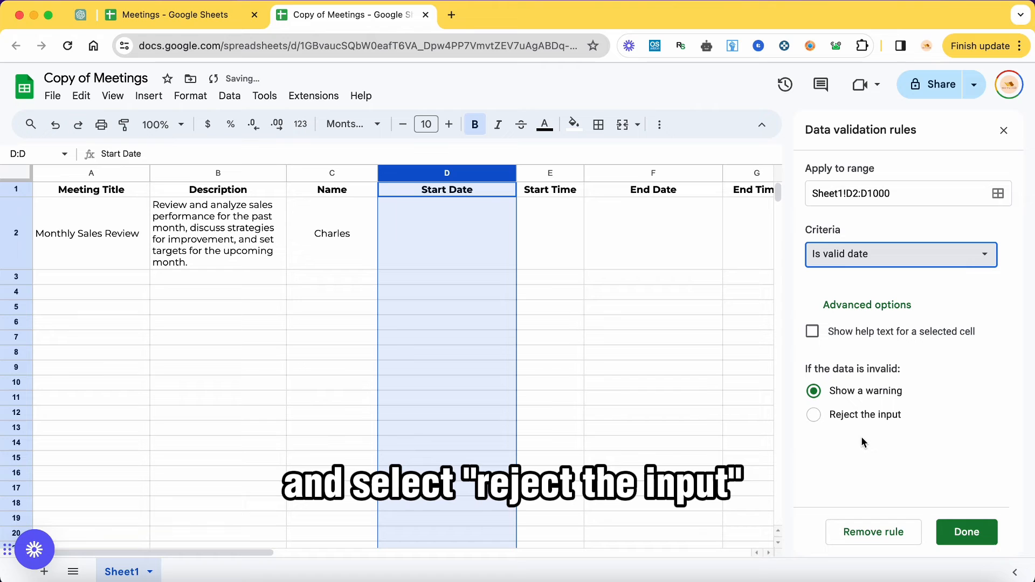
pyautogui.click(815, 415)
pyautogui.click(963, 531)
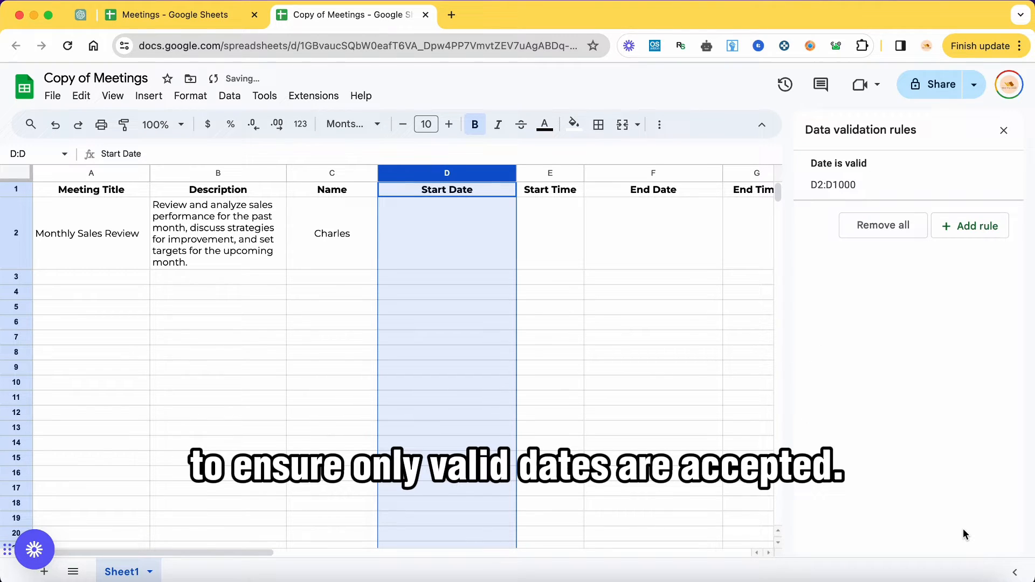
# Set the start date in D2 to March 12 and view custom date formats for column D
pyautogui.click(1003, 130)
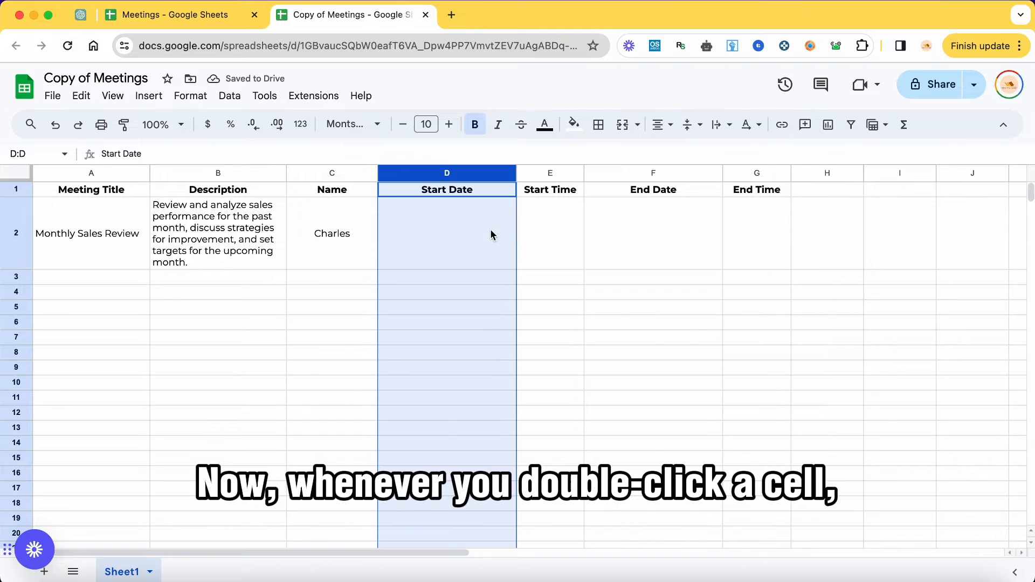
pyautogui.click(457, 235)
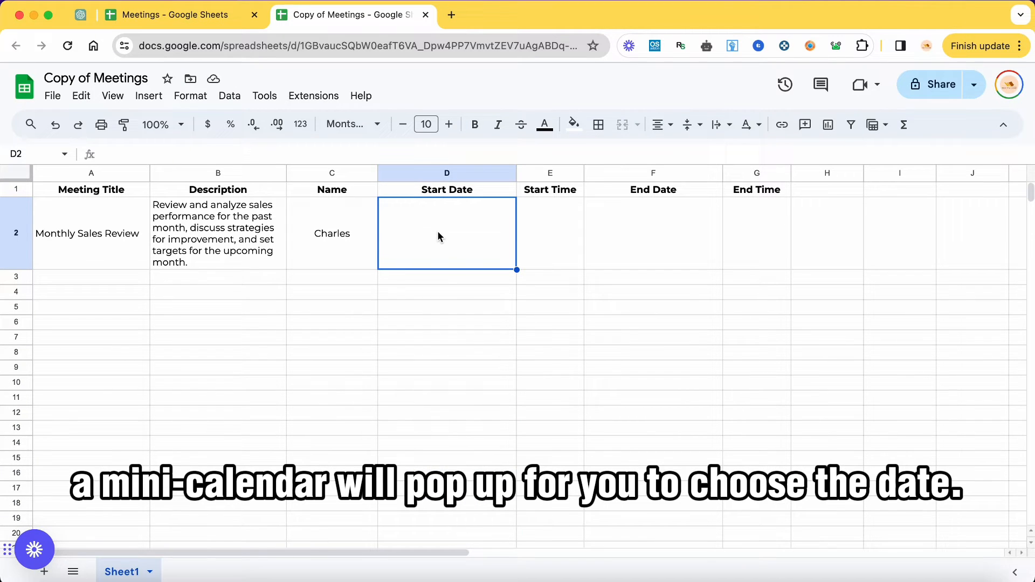
pyautogui.doubleClick(438, 235)
pyautogui.click(428, 350)
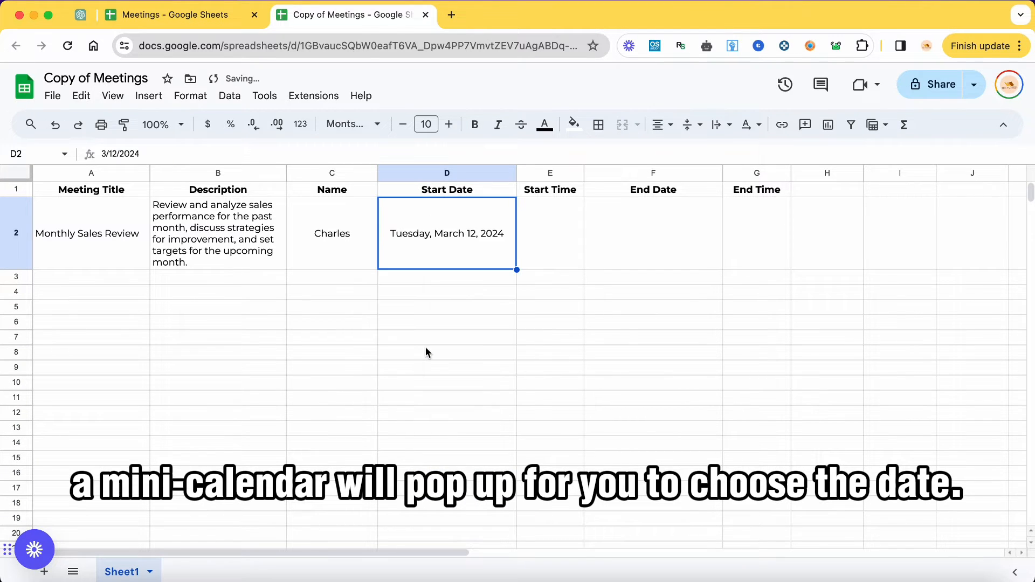
pyautogui.click(447, 173)
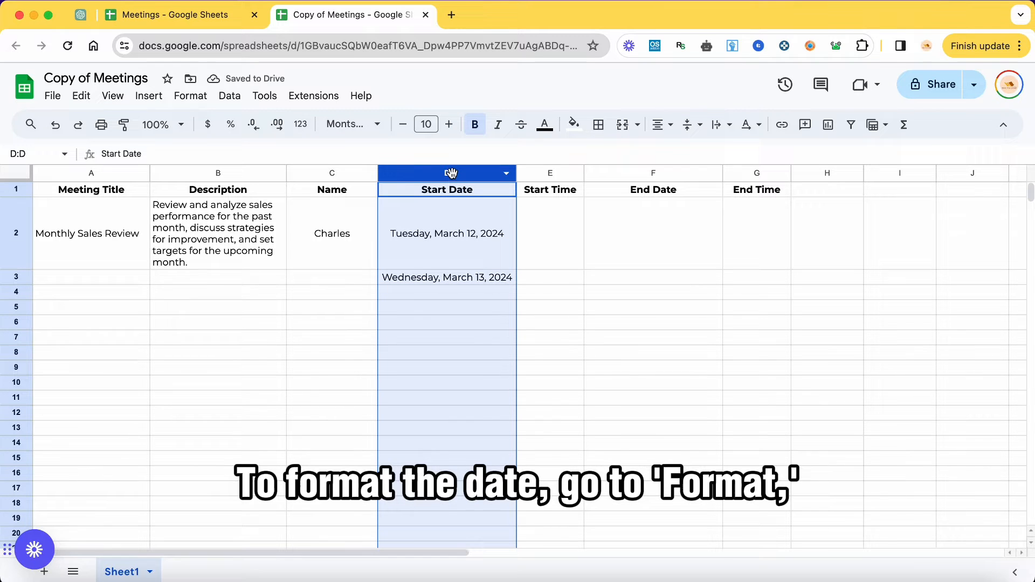
pyautogui.click(192, 98)
pyautogui.moveTo(214, 156)
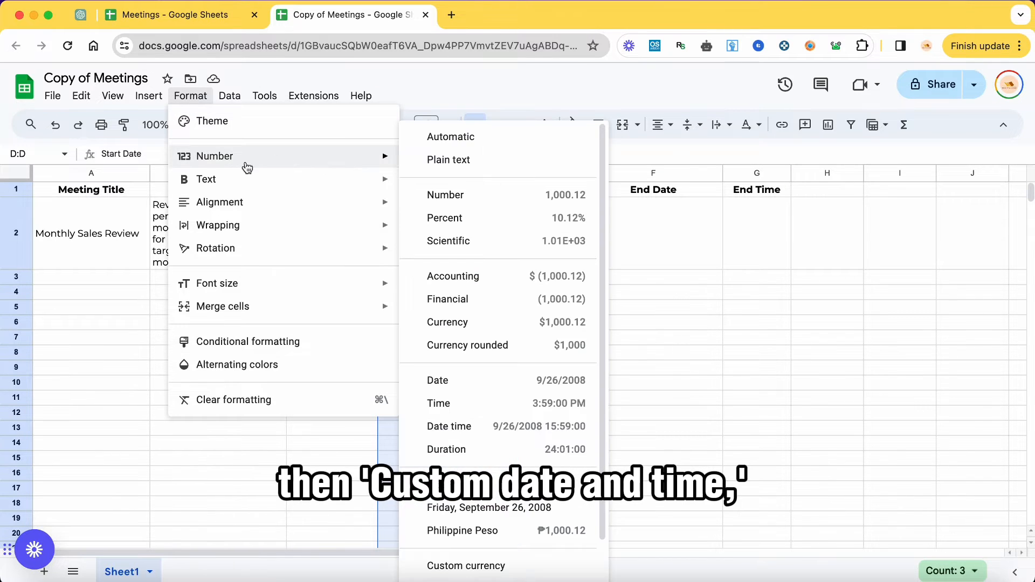
pyautogui.click(472, 545)
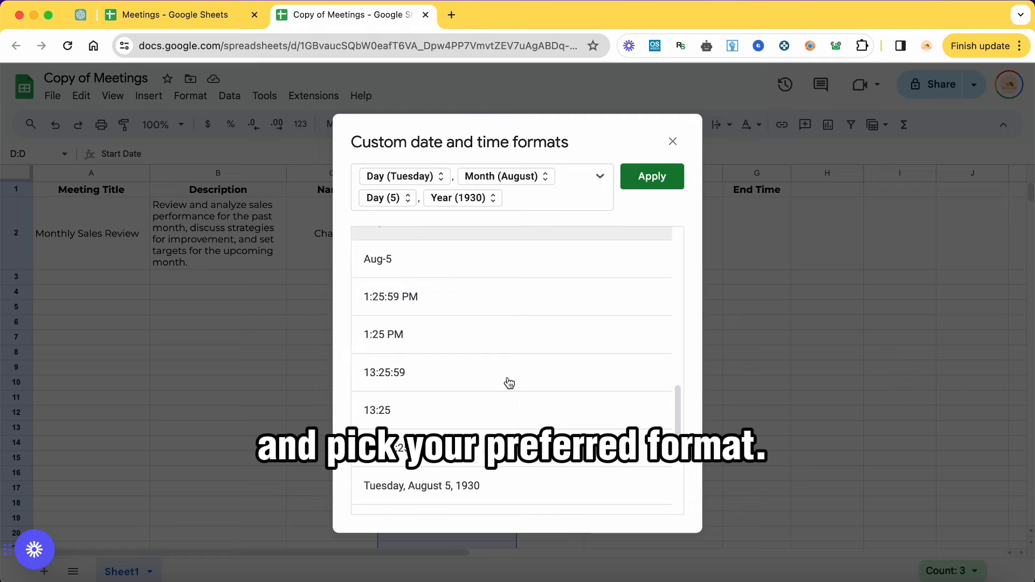
pyautogui.scroll(-1, 507, 384)
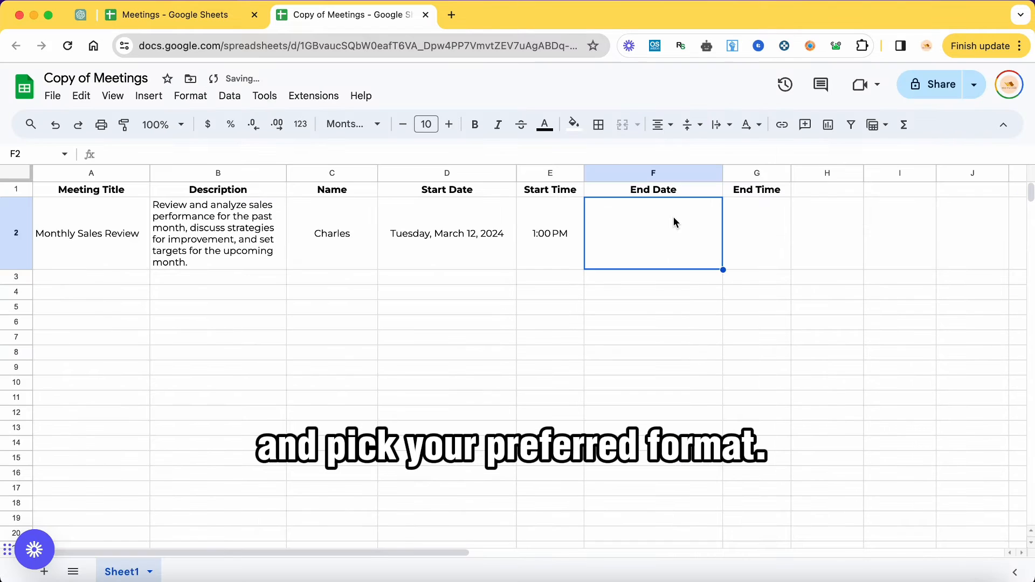
# Set the end date in F2 to March 12 and begin editing the End Time cell
pyautogui.doubleClick(674, 218)
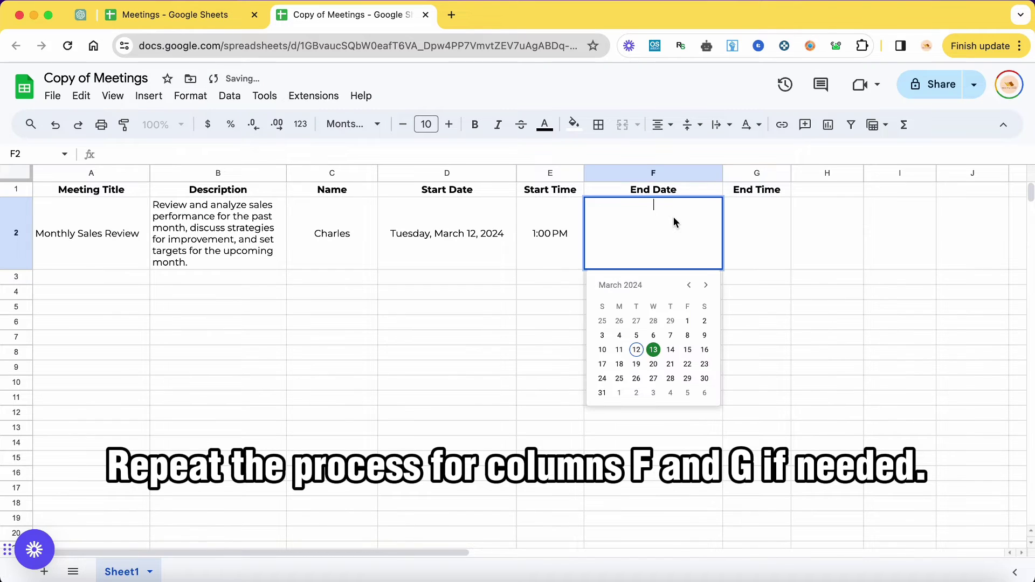
pyautogui.click(636, 350)
pyautogui.click(752, 232)
pyautogui.doubleClick(751, 232)
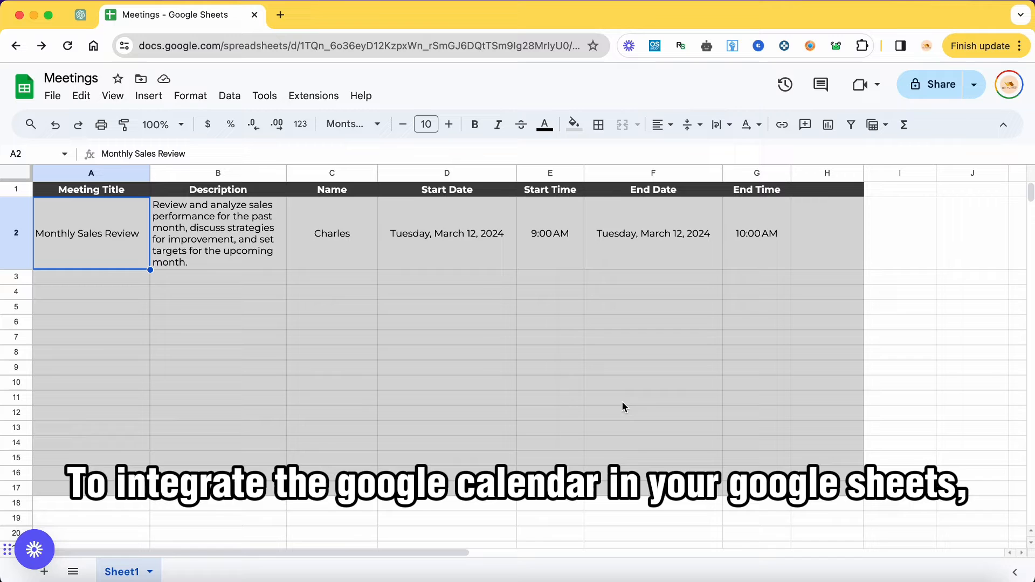
# Find the Calendar Events Creator add-on in the add-on marketplace
pyautogui.click(313, 96)
pyautogui.moveTo(329, 121)
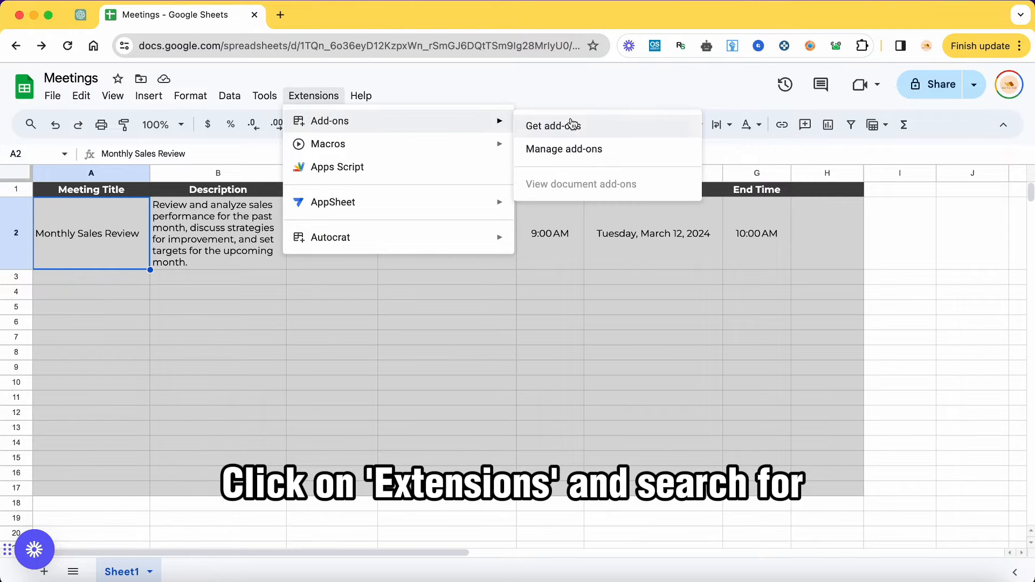
pyautogui.click(571, 126)
pyautogui.write('CALENDAR')
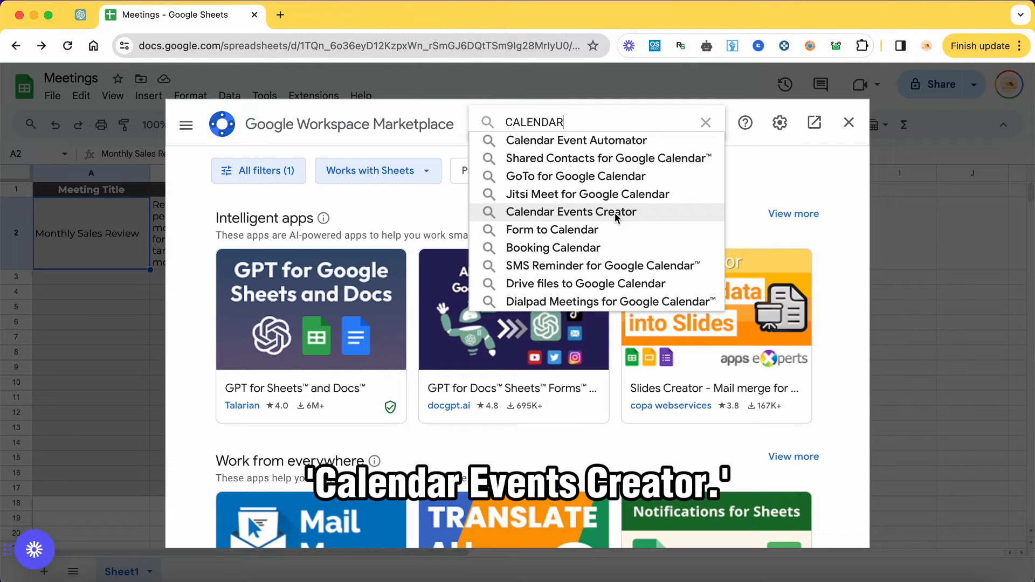
pyautogui.click(616, 214)
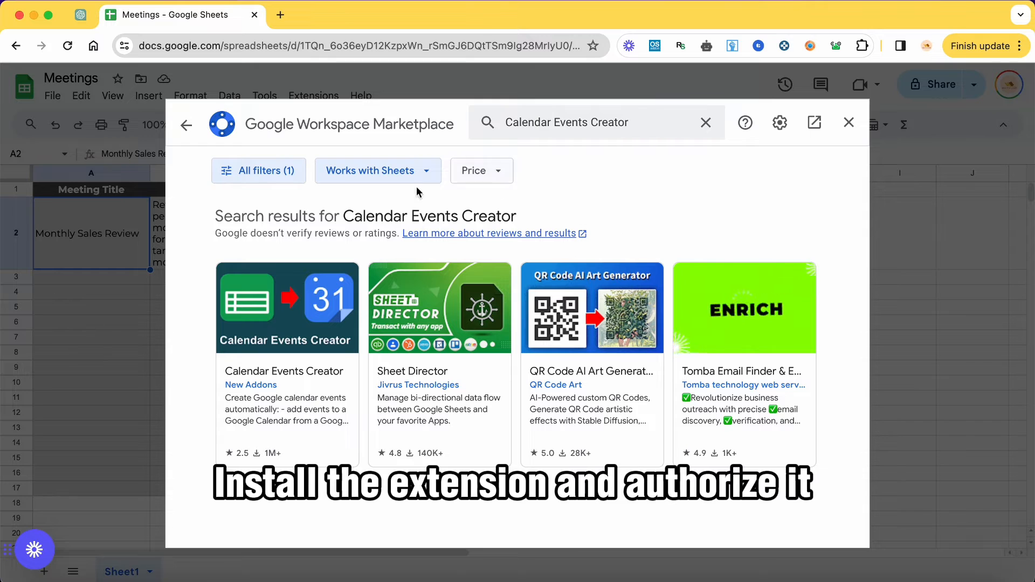
pyautogui.click(339, 296)
# Install Calendar Events Creator and authorize it with the Google account
pyautogui.click(732, 224)
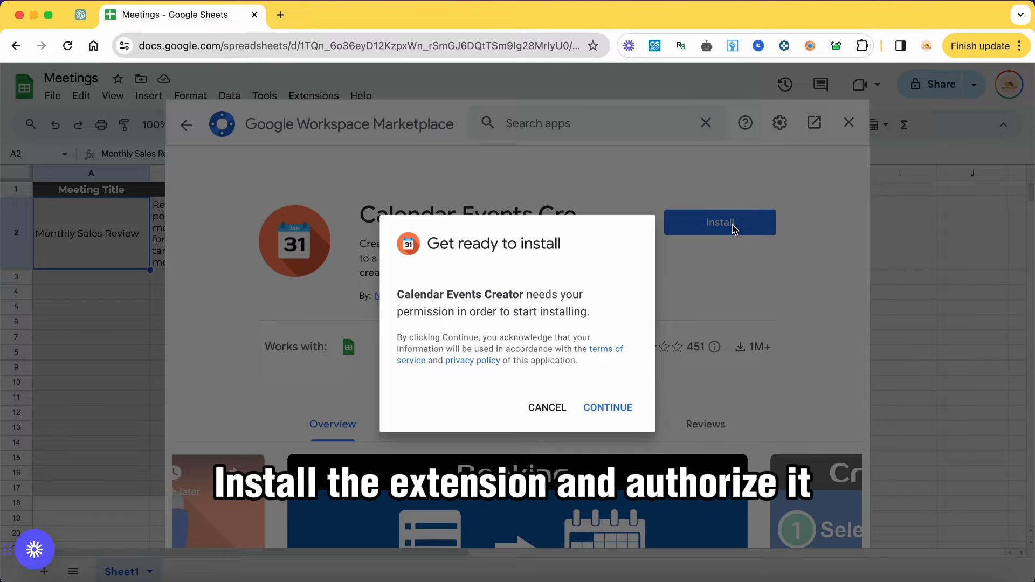
pyautogui.click(607, 407)
pyautogui.click(538, 346)
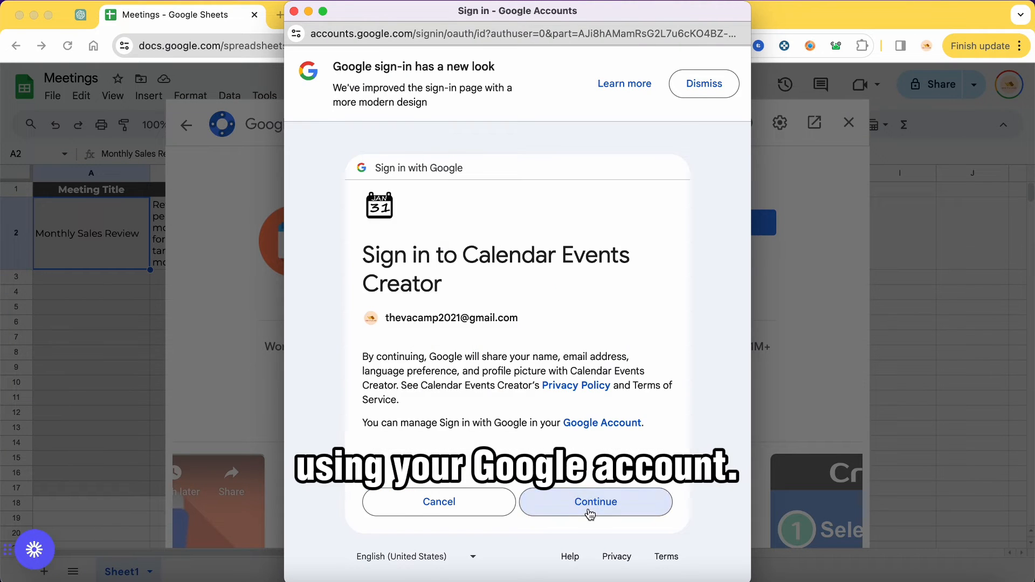
pyautogui.click(590, 512)
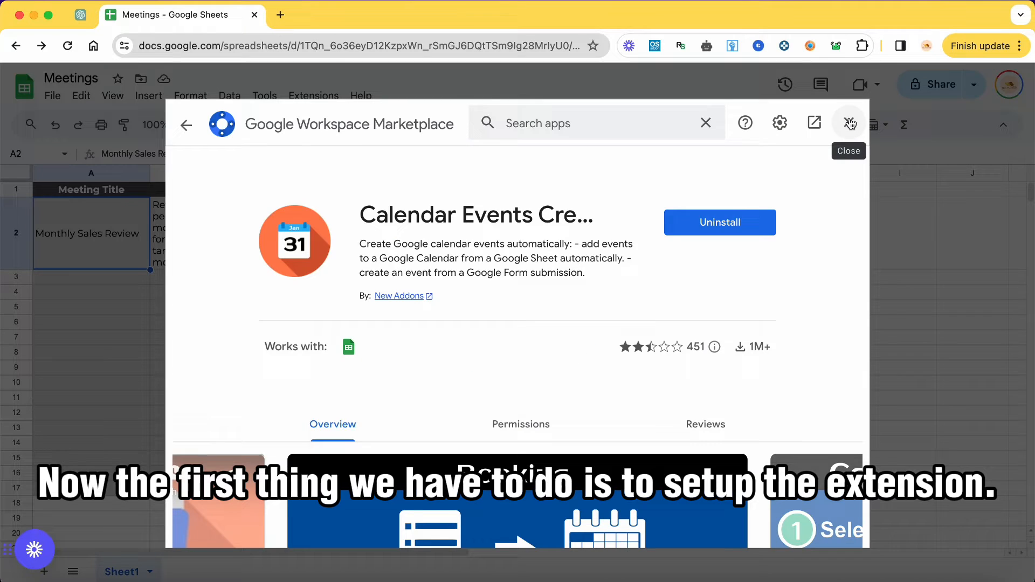
# Close the marketplace and launch the Calendar Events Creator setup panel
pyautogui.click(850, 123)
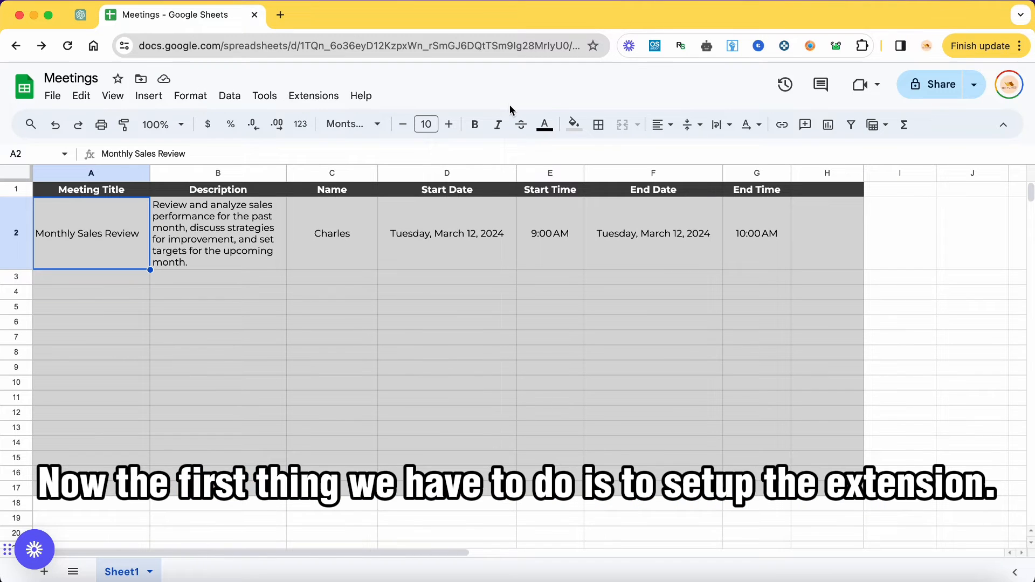
pyautogui.click(313, 96)
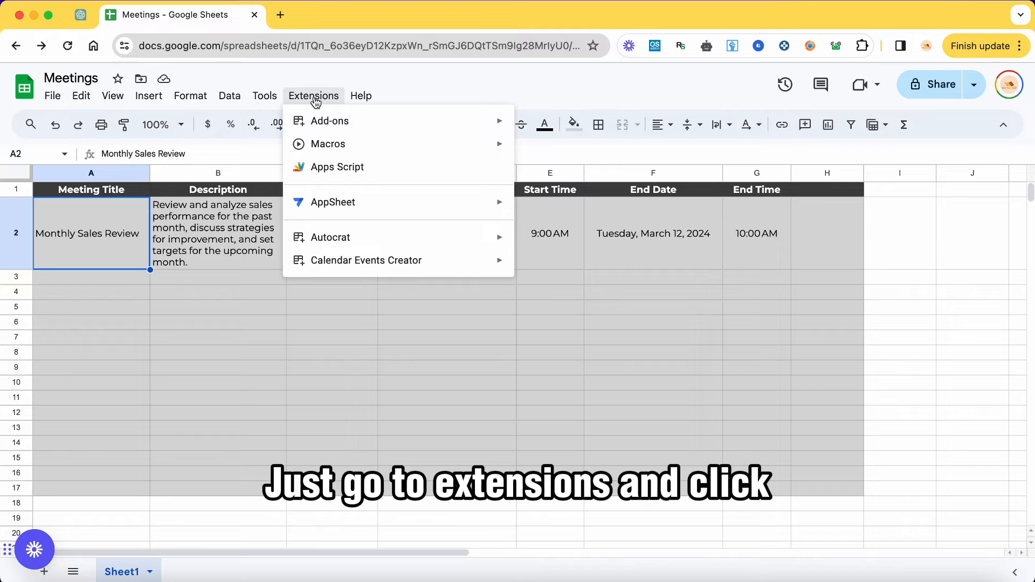
pyautogui.moveTo(365, 260)
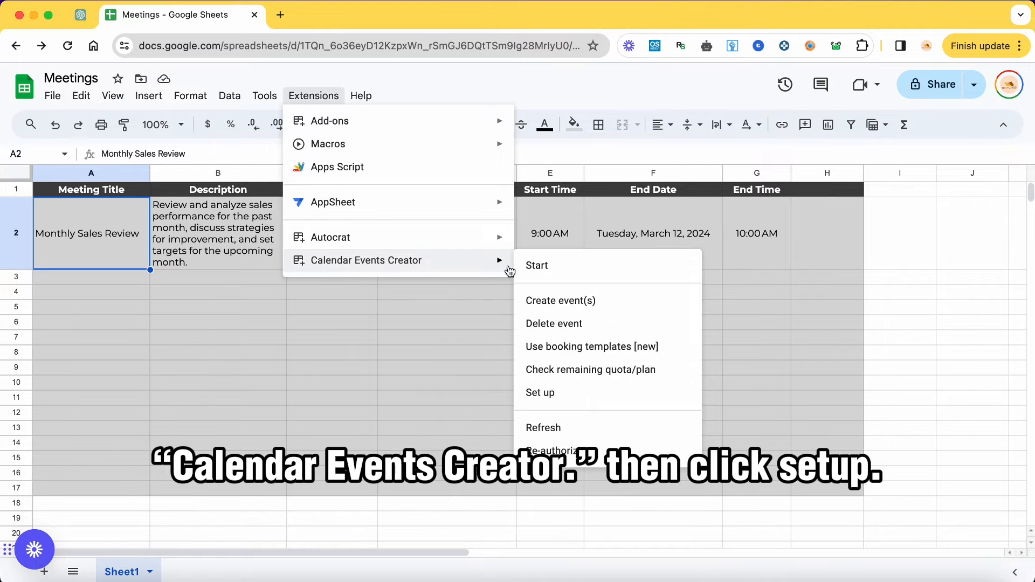
pyautogui.click(548, 392)
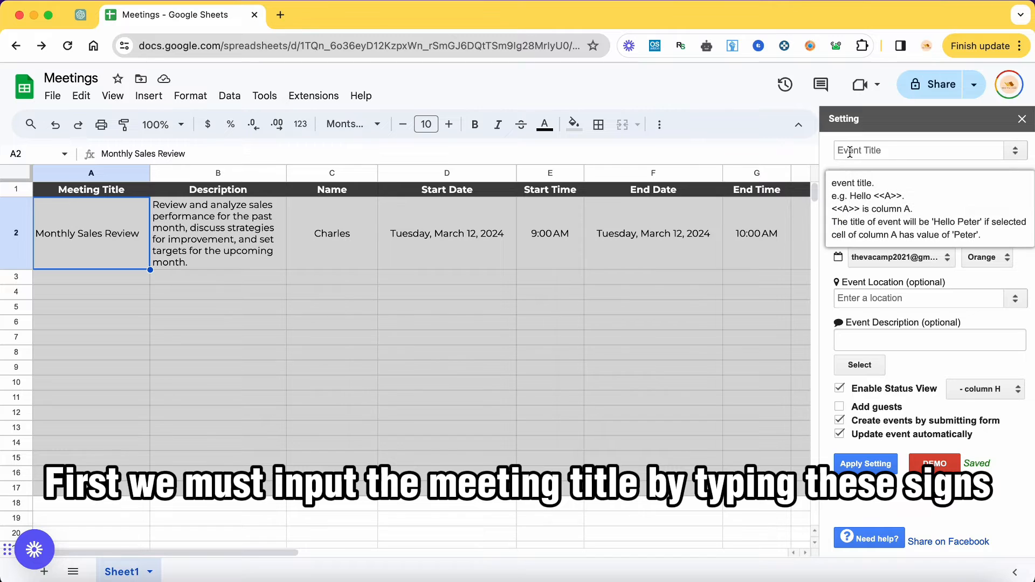
# Set the Event Title to the column A placeholder <<A>>
pyautogui.click(850, 150)
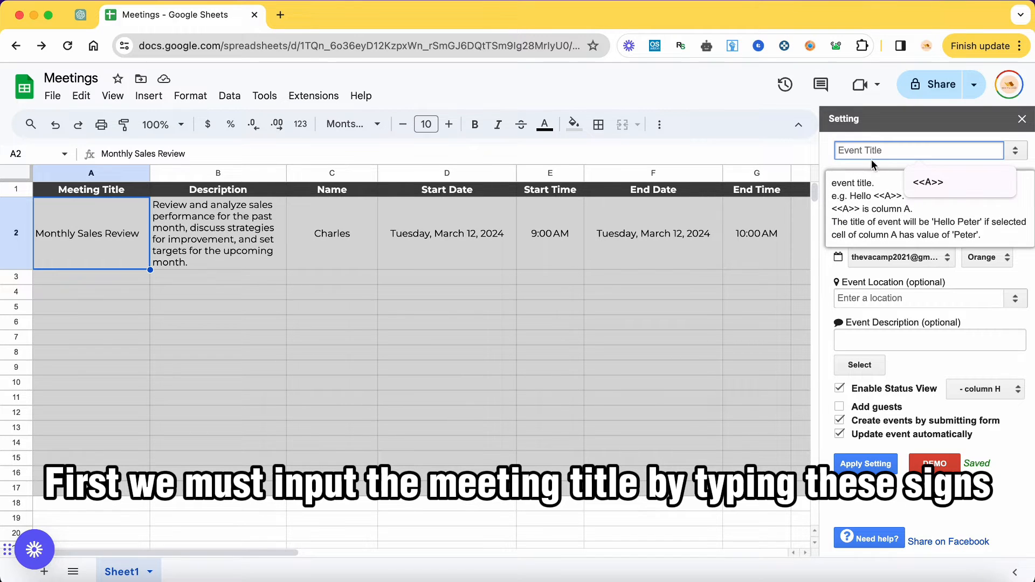
pyautogui.press('Down')
pyautogui.press('Return')
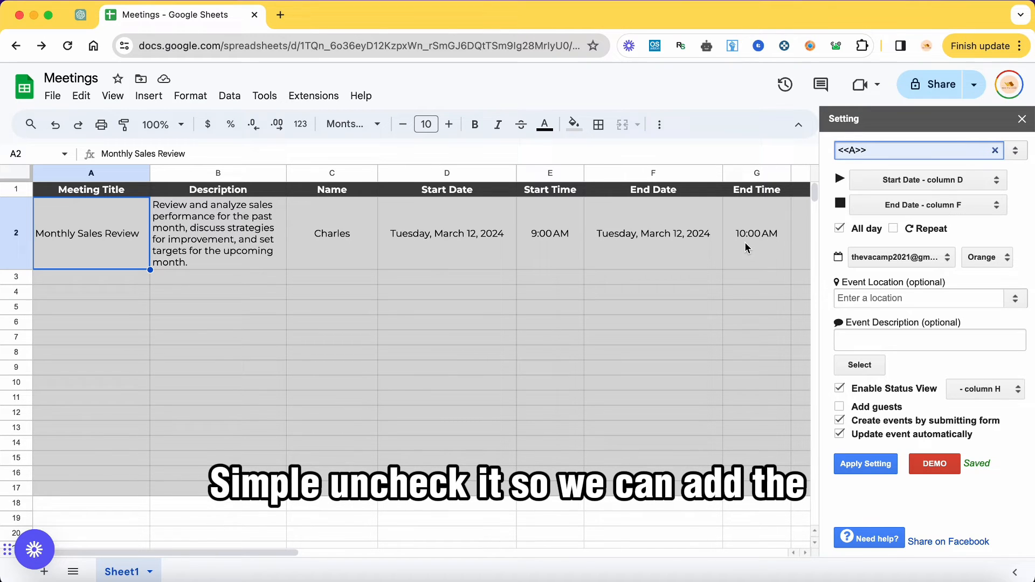
# Make events timed with start from columns D/E and end from columns F/G
pyautogui.click(840, 229)
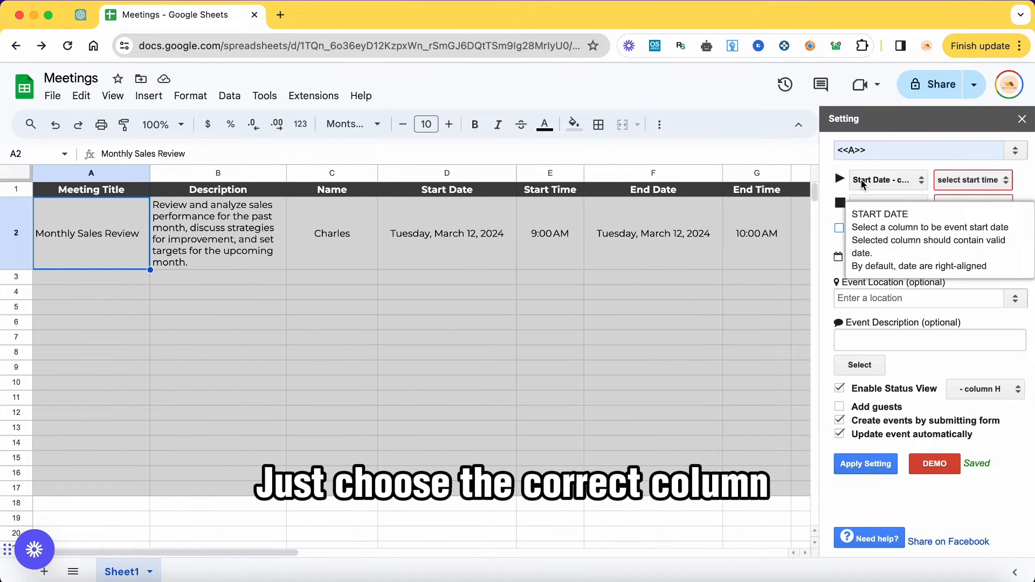
pyautogui.click(882, 180)
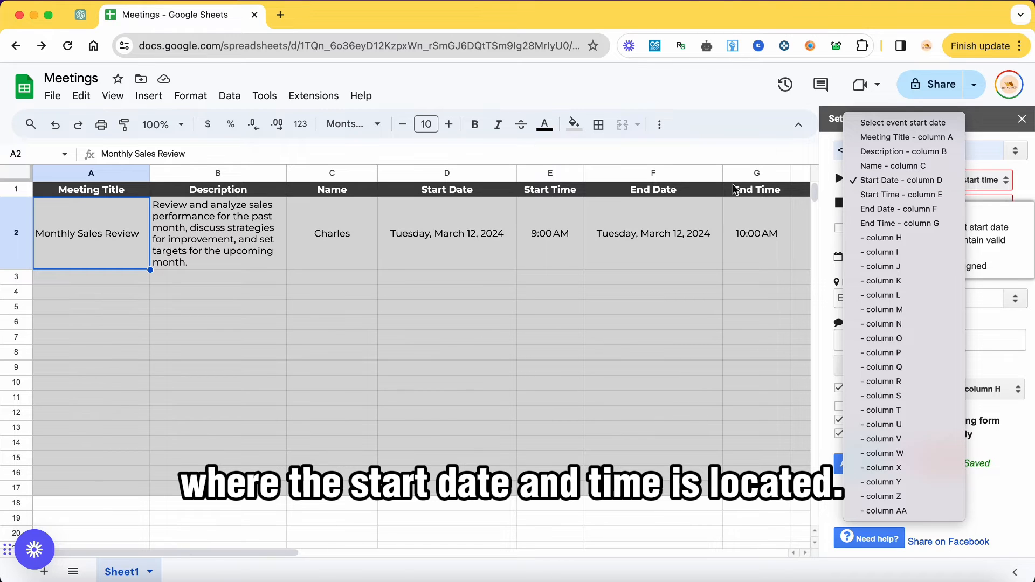
pyautogui.click(901, 180)
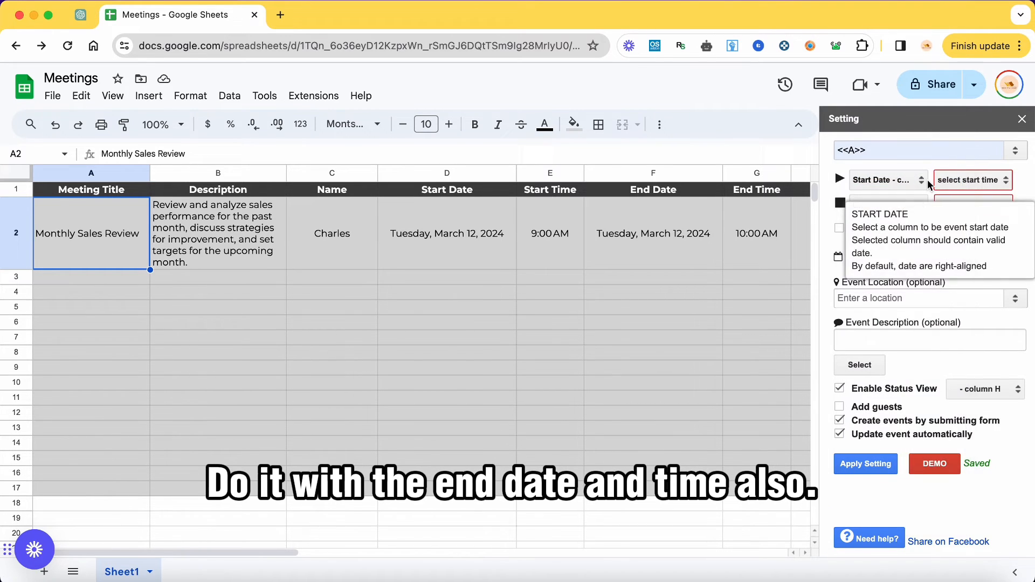
pyautogui.click(971, 179)
pyautogui.click(958, 253)
pyautogui.click(971, 205)
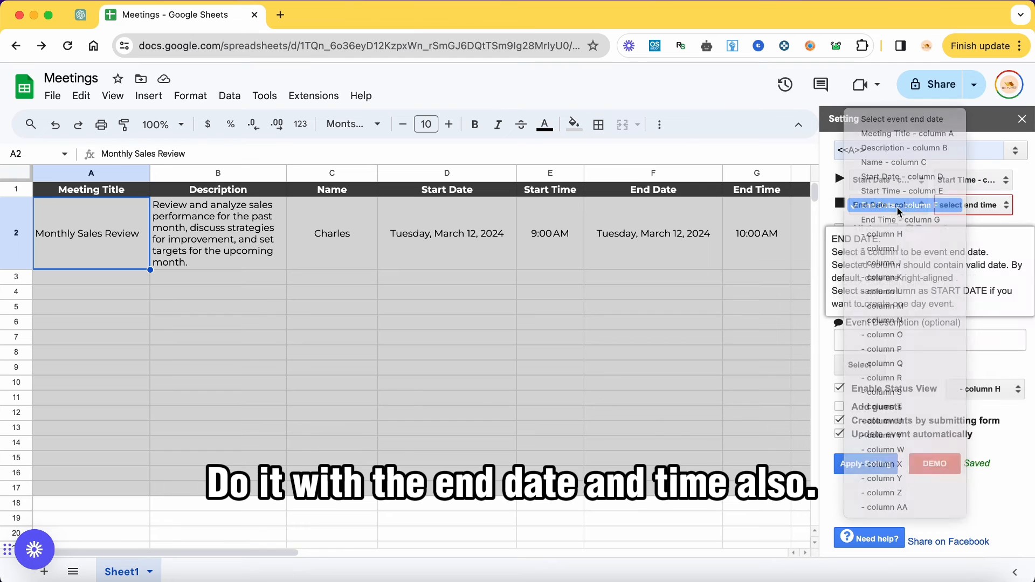
pyautogui.click(897, 302)
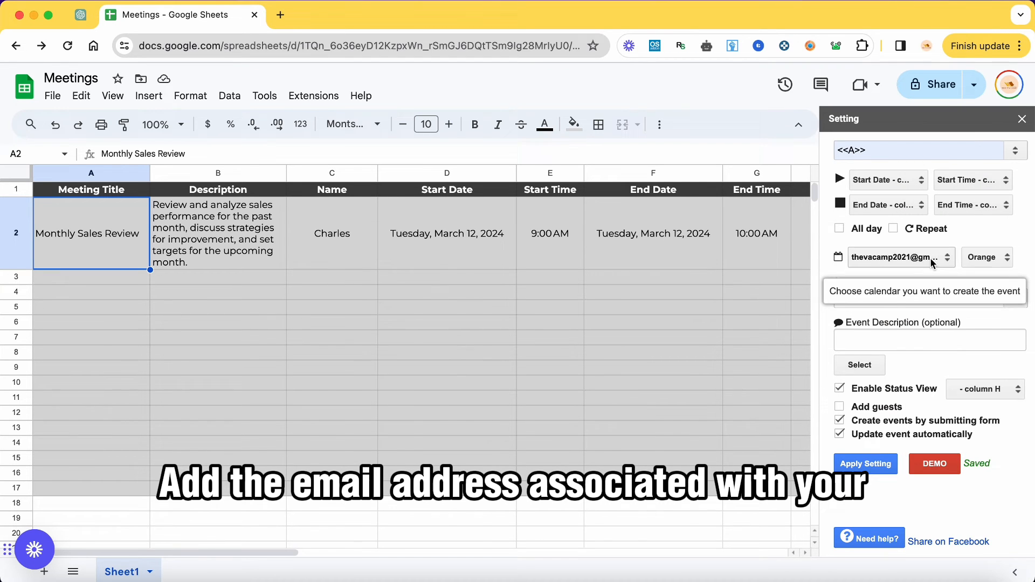
# Keep the current target calendar and Orange as the event colour
pyautogui.click(932, 262)
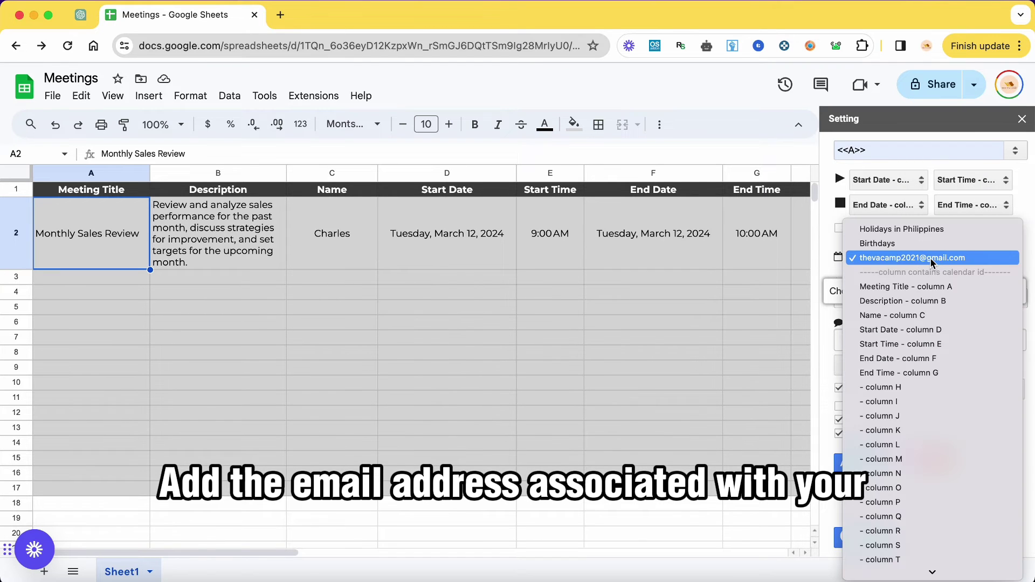
pyautogui.click(830, 259)
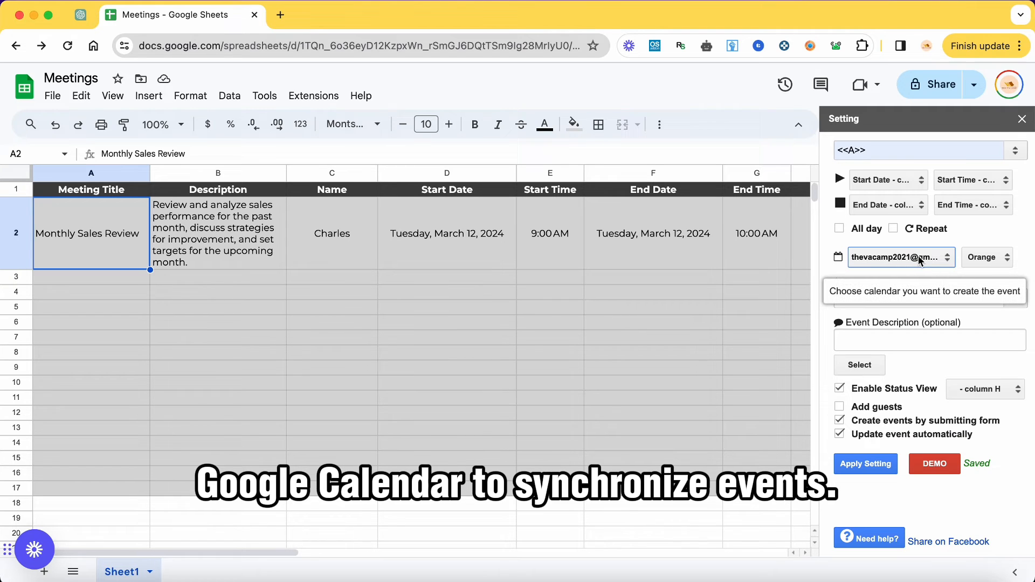
pyautogui.click(987, 257)
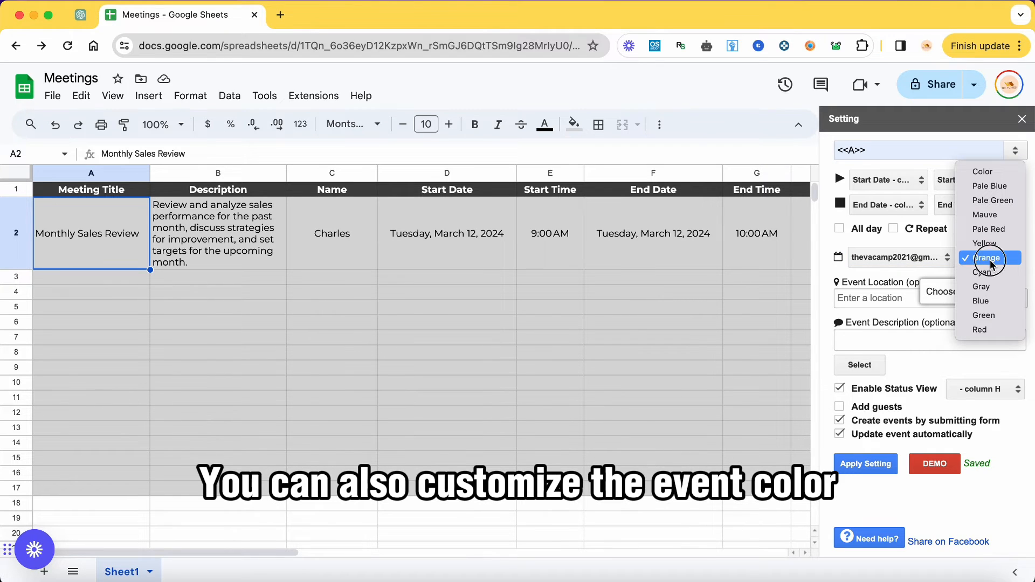
pyautogui.click(983, 257)
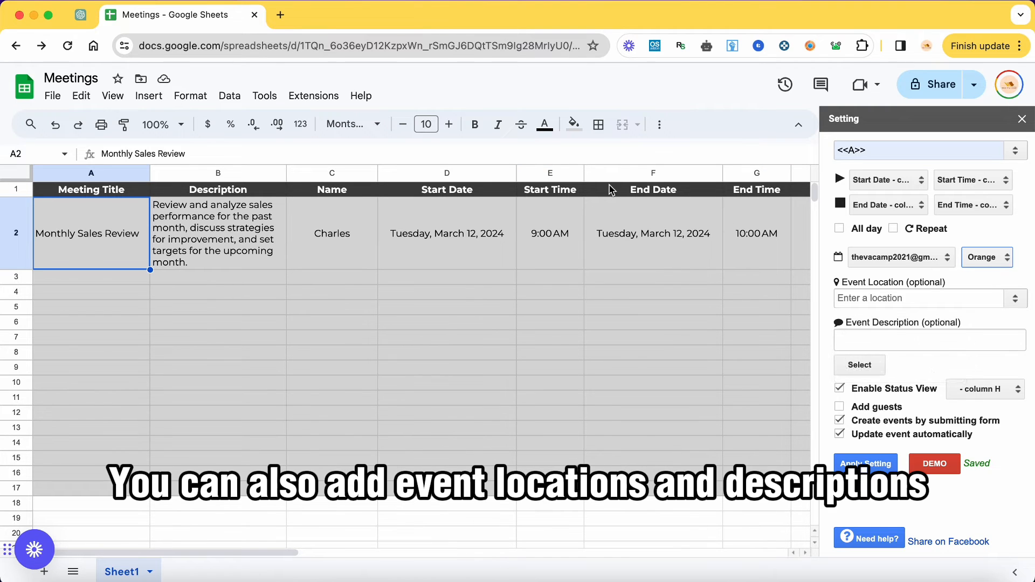
# Set the Event Description to the column B placeholder <<B>>
pyautogui.click(849, 341)
pyautogui.write('<<B>>')
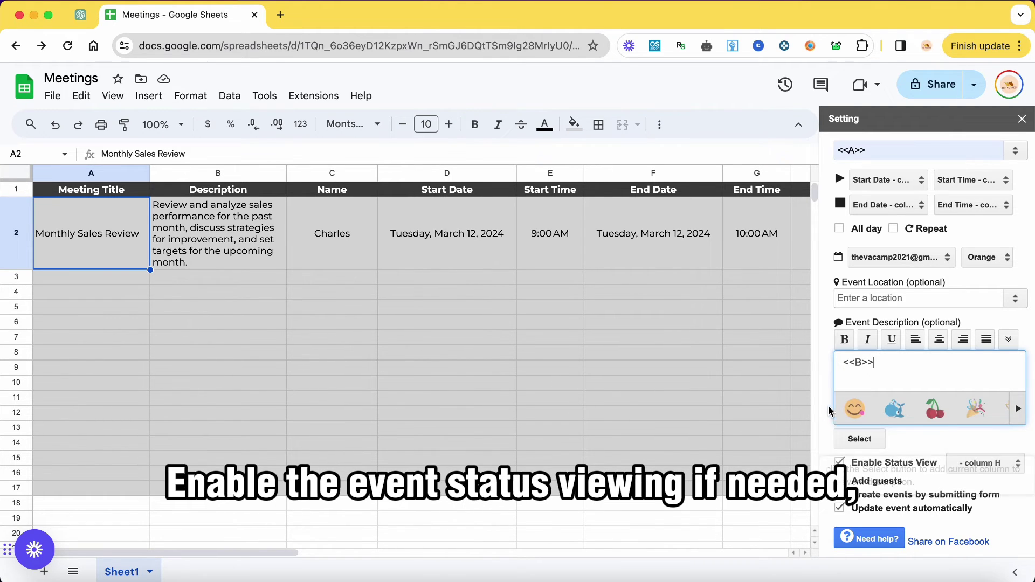
pyautogui.click(834, 408)
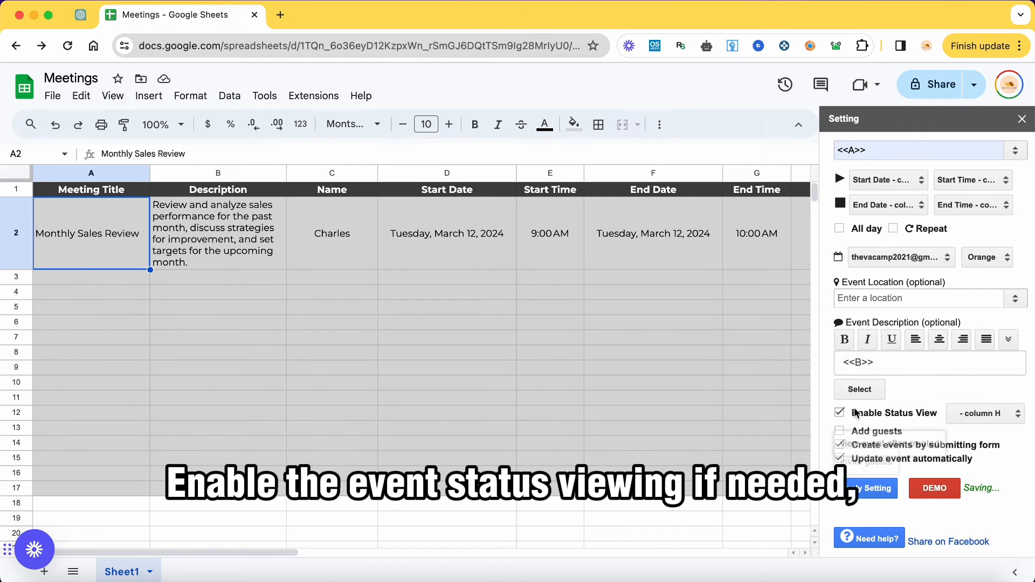
pyautogui.moveTo(986, 414)
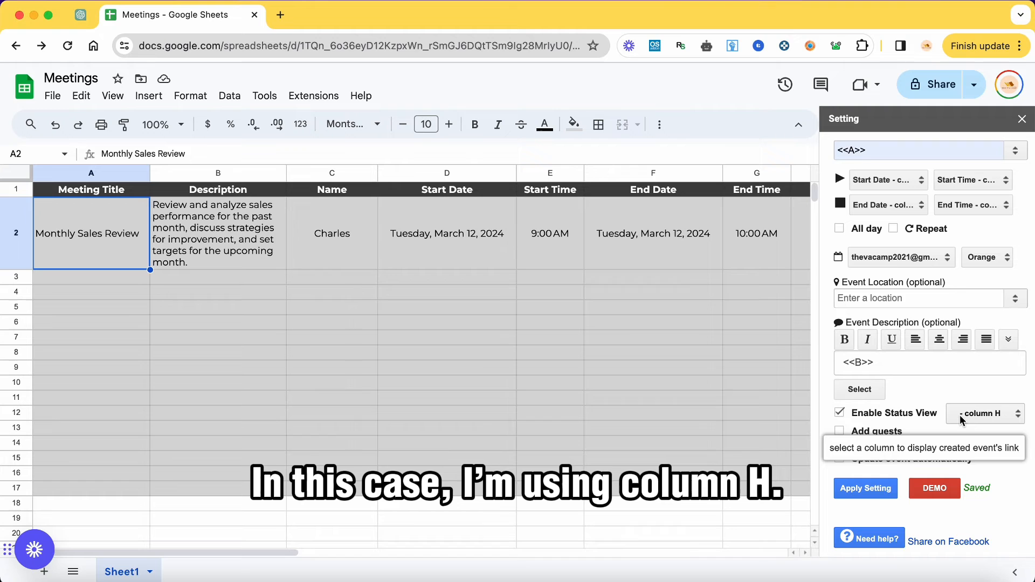
pyautogui.hscroll(3, 736, 212)
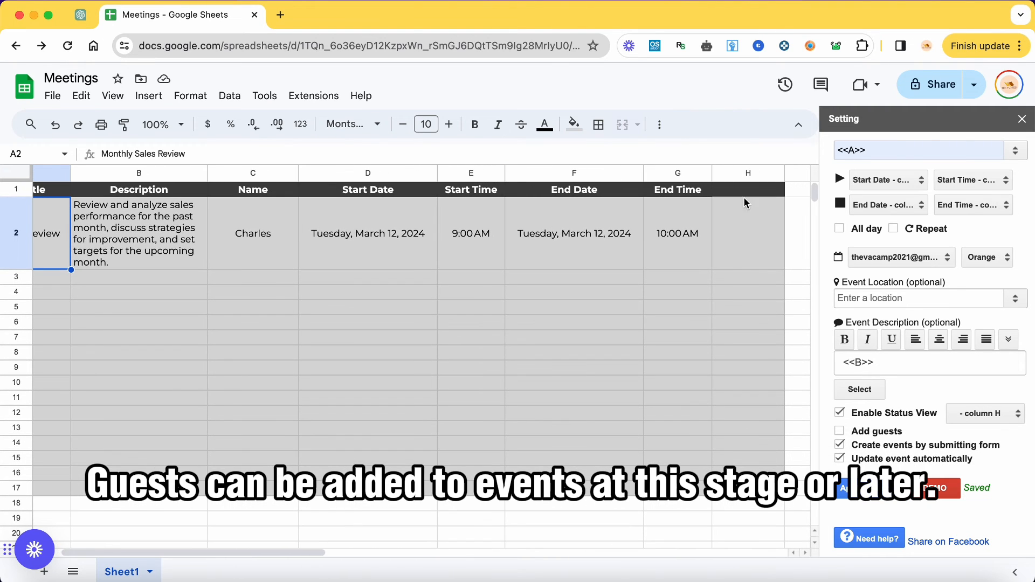
# Try the Add guests option, then leave it off with no guest column
pyautogui.click(841, 432)
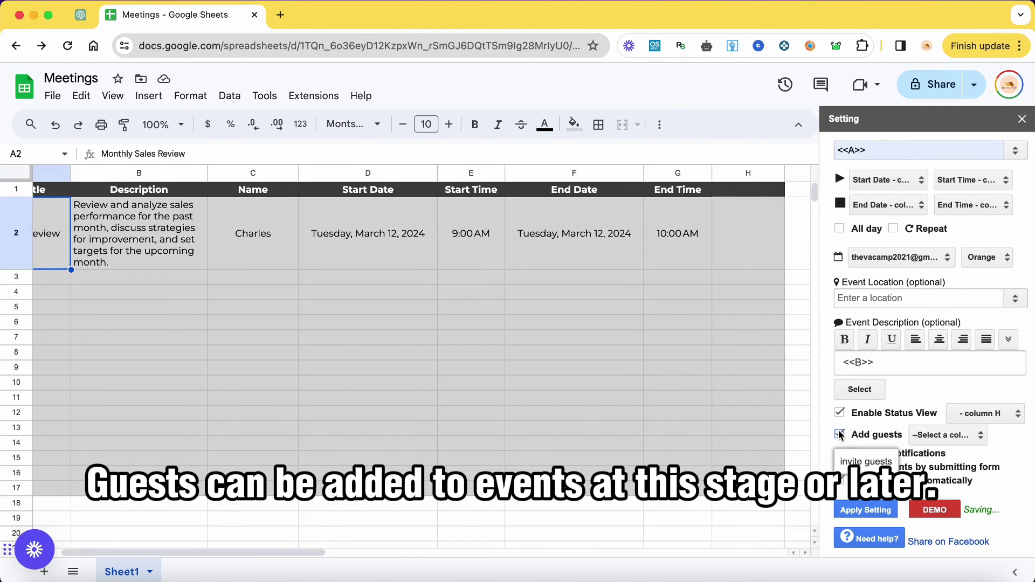
pyautogui.click(973, 442)
pyautogui.click(974, 442)
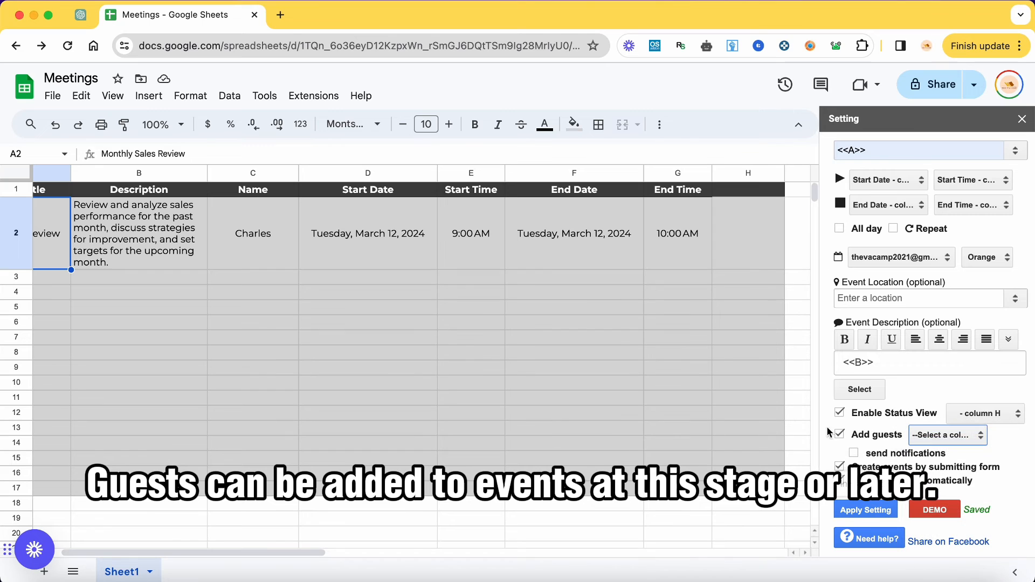
pyautogui.click(840, 433)
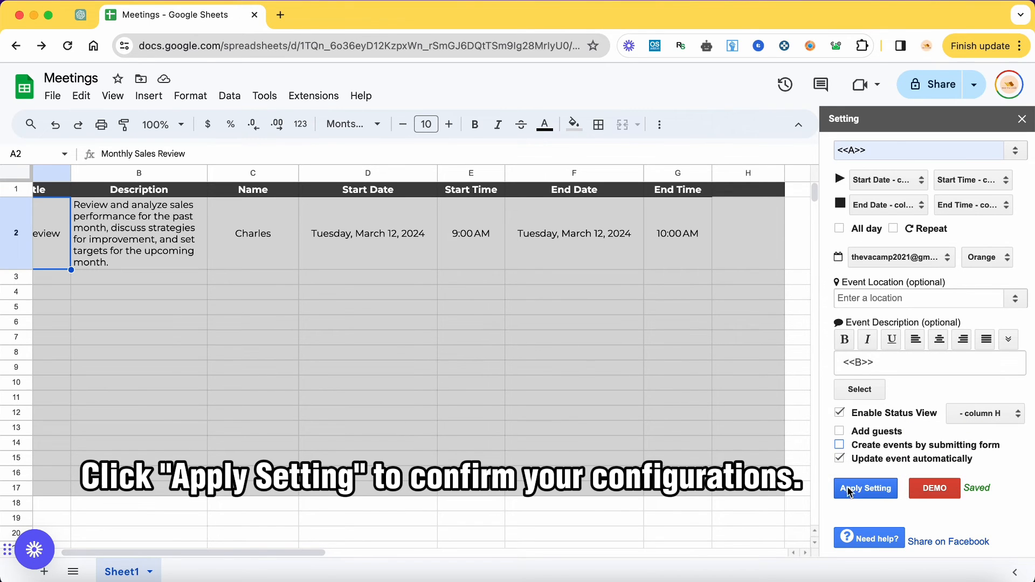
# Apply the sync settings and preview the View Event link in H2
pyautogui.click(867, 490)
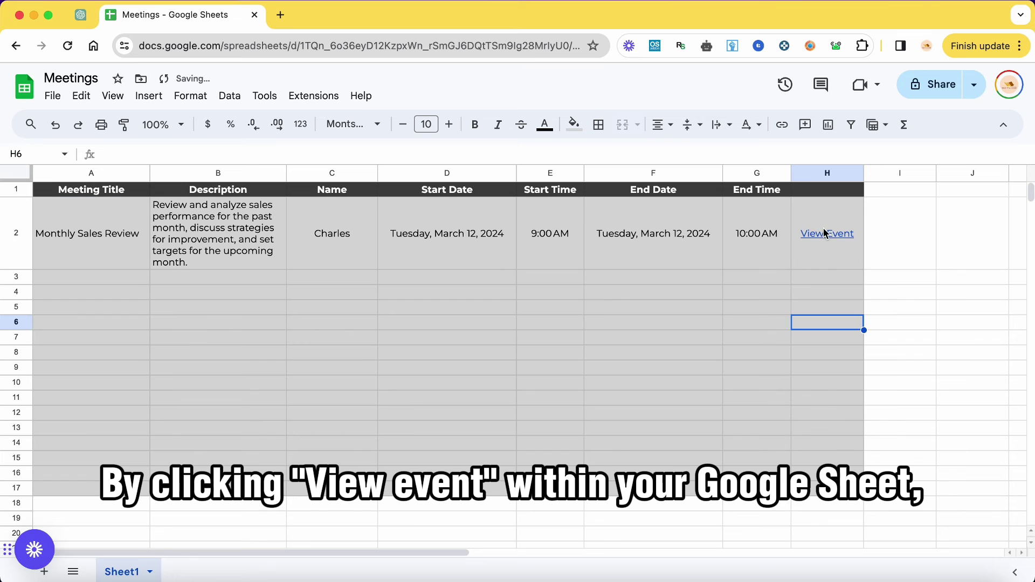
pyautogui.click(823, 228)
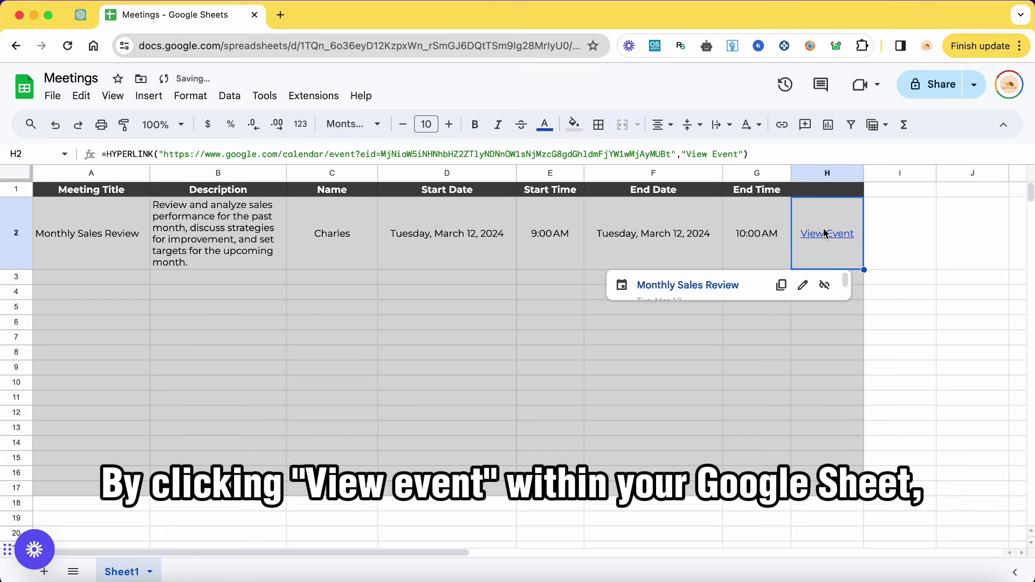
# Check the Monthly Sales Review event on March 12 against its title in A2
pyautogui.click(682, 286)
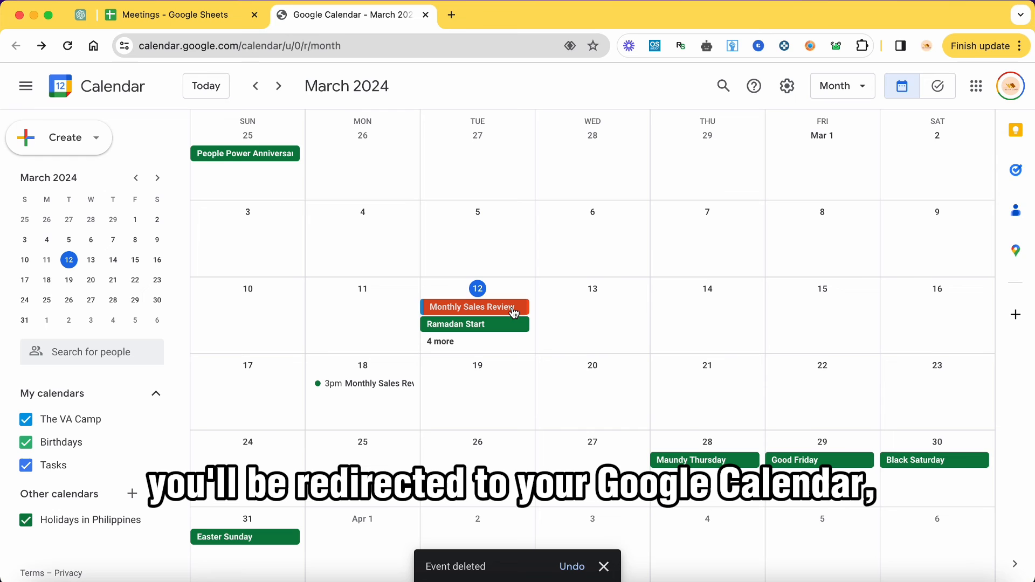
pyautogui.click(219, 17)
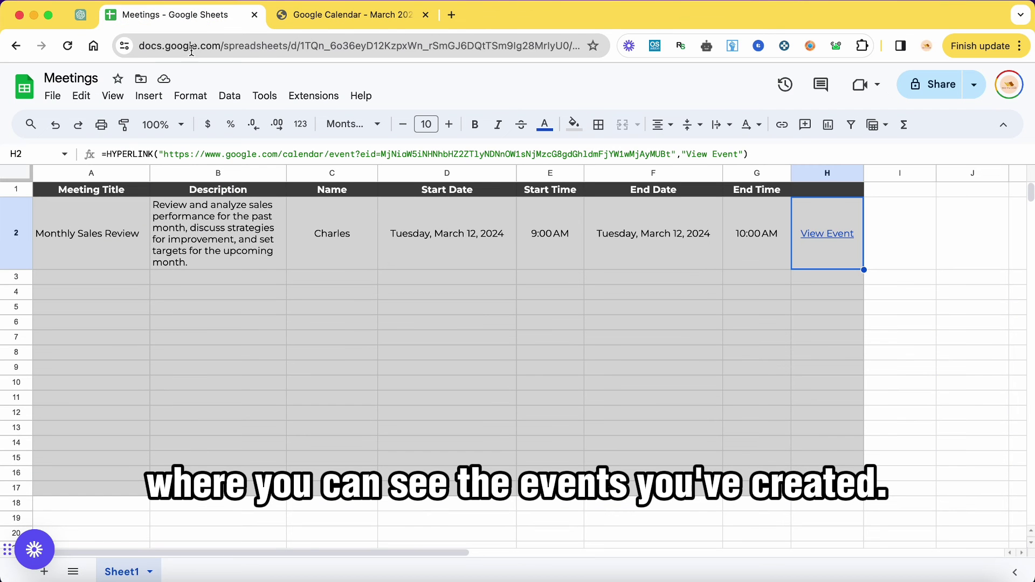
pyautogui.click(102, 235)
pyautogui.click(347, 15)
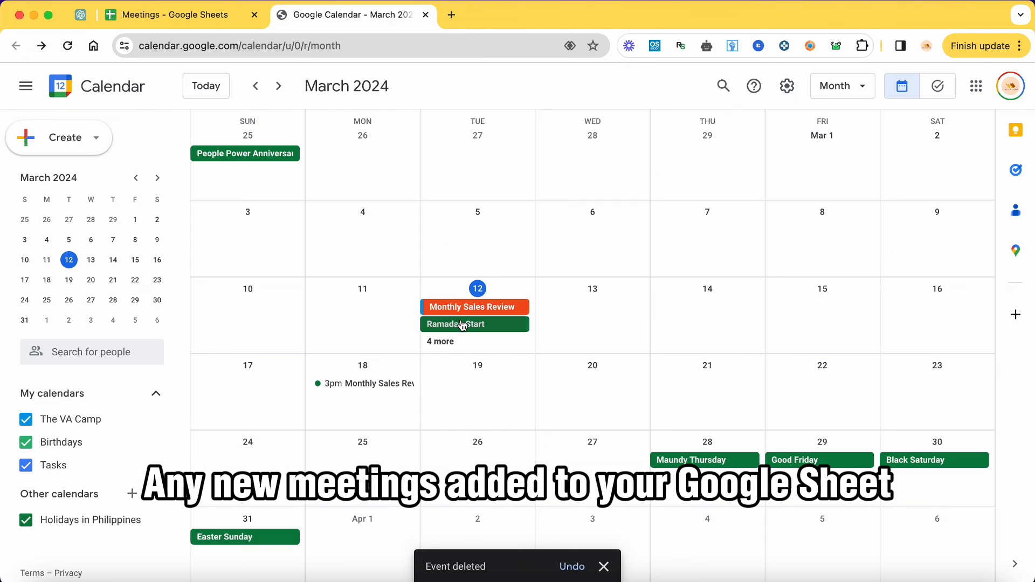
pyautogui.write('Luke')
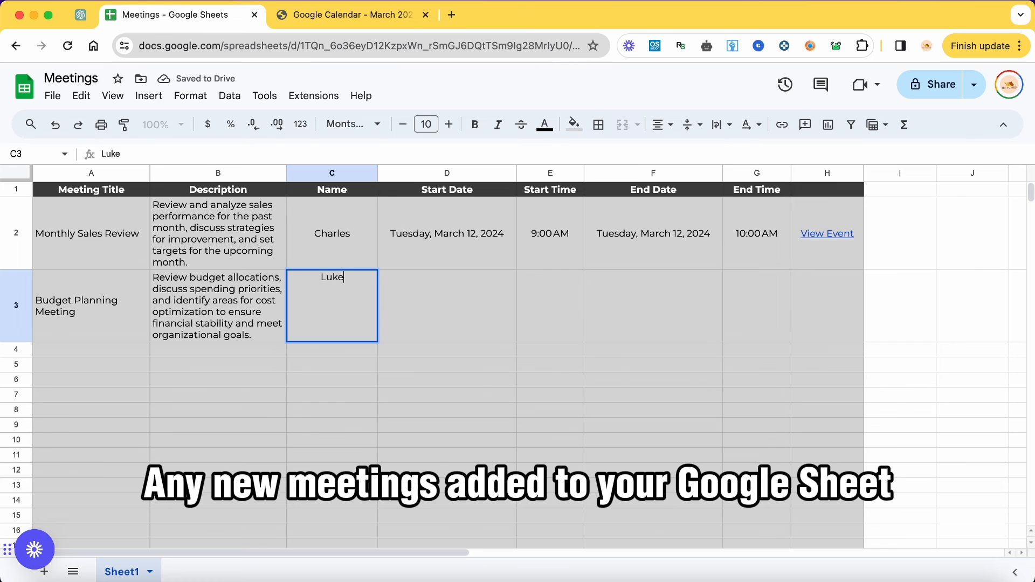
# Set Budget Planning Meeting's start to March 18, 2024 at 3:00 PM
pyautogui.click(431, 304)
pyautogui.doubleClick(461, 315)
pyautogui.click(413, 437)
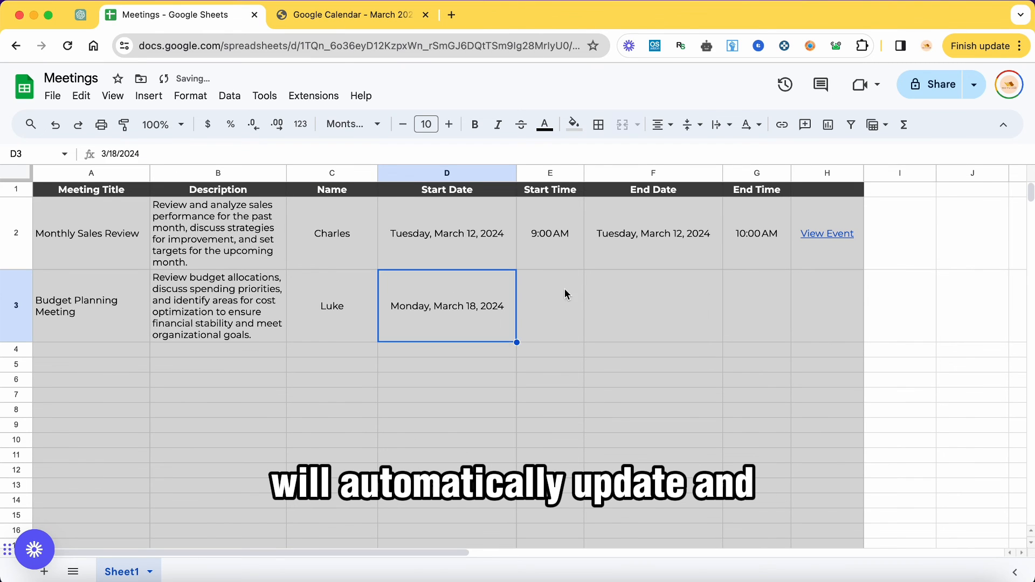
pyautogui.click(557, 307)
pyautogui.write('3:00 pm')
pyautogui.press('Return')
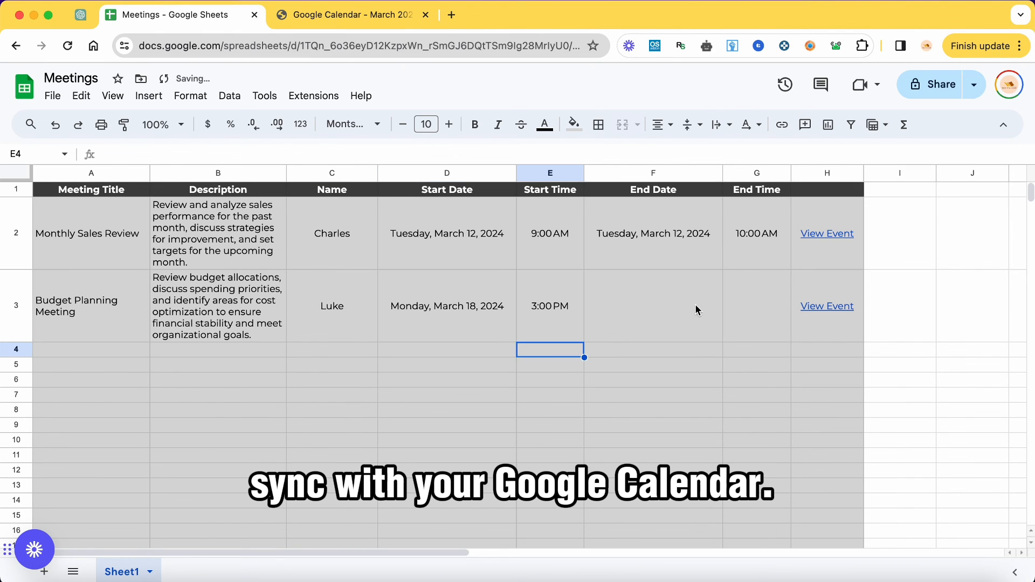
# Set the end to March 18 at 5:00 PM and open its synced calendar event from H3
pyautogui.doubleClick(696, 305)
pyautogui.click(620, 436)
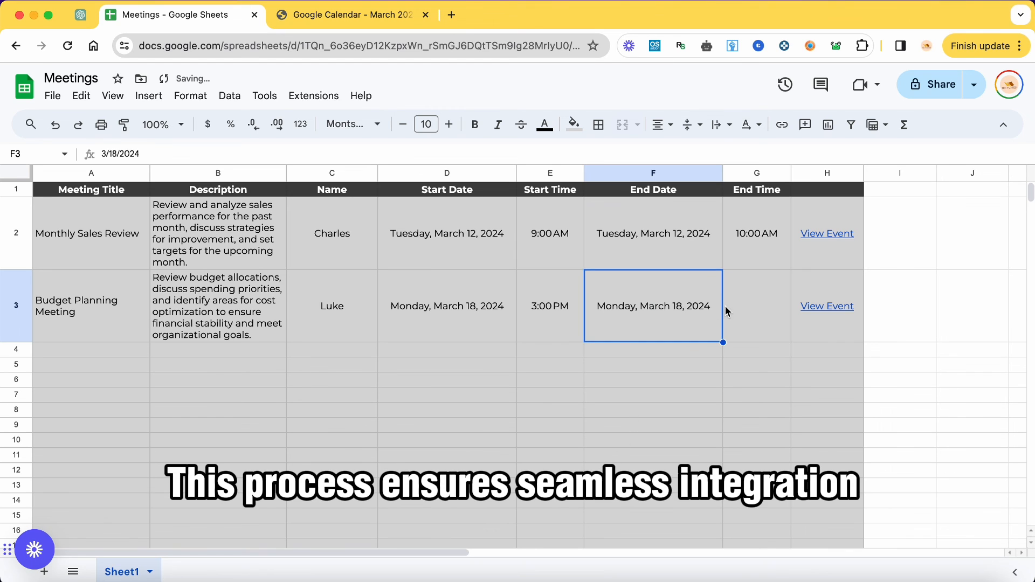
pyautogui.click(756, 279)
pyautogui.write('5:00 pm')
pyautogui.press('Return')
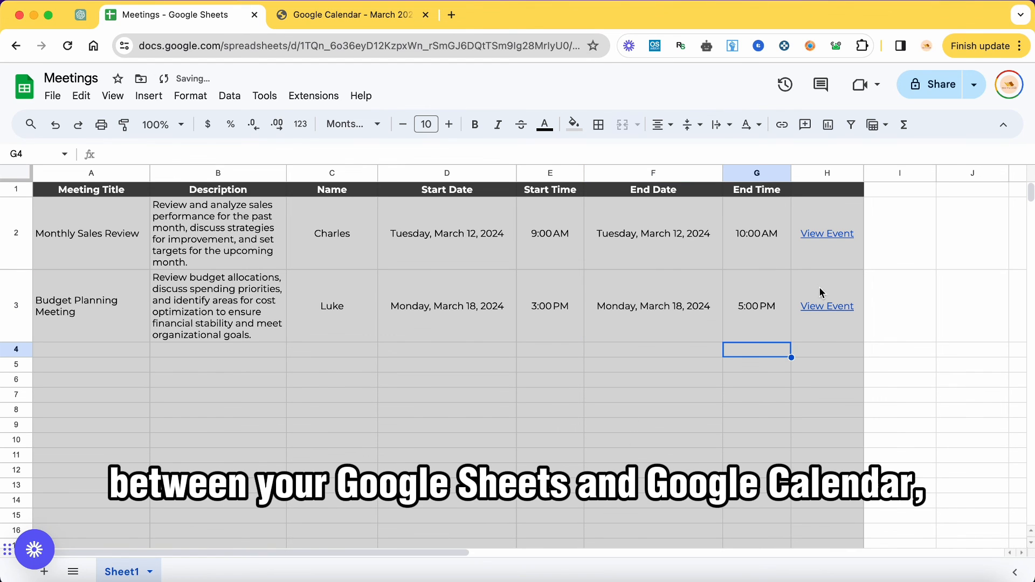
pyautogui.click(826, 306)
pyautogui.click(691, 354)
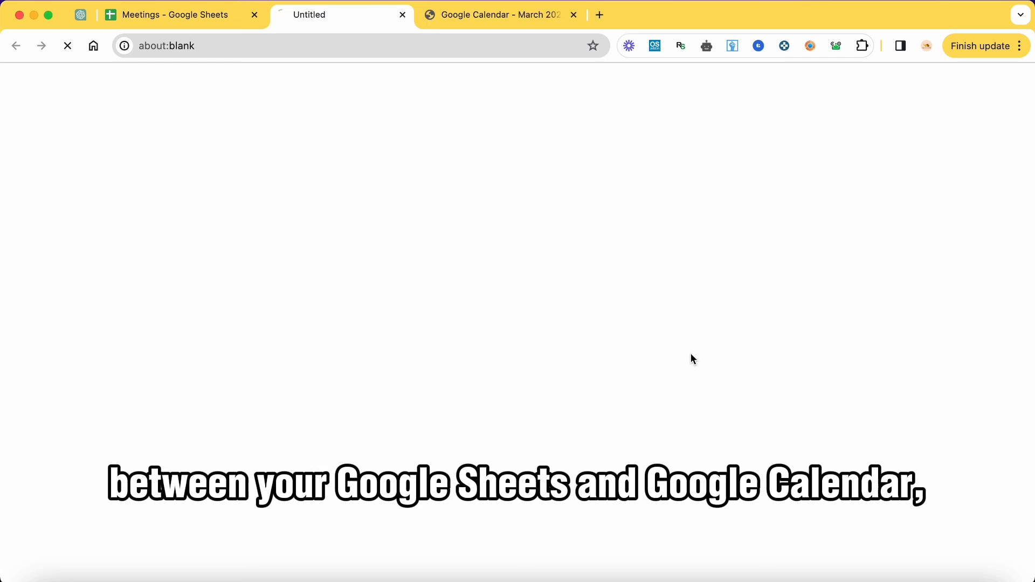